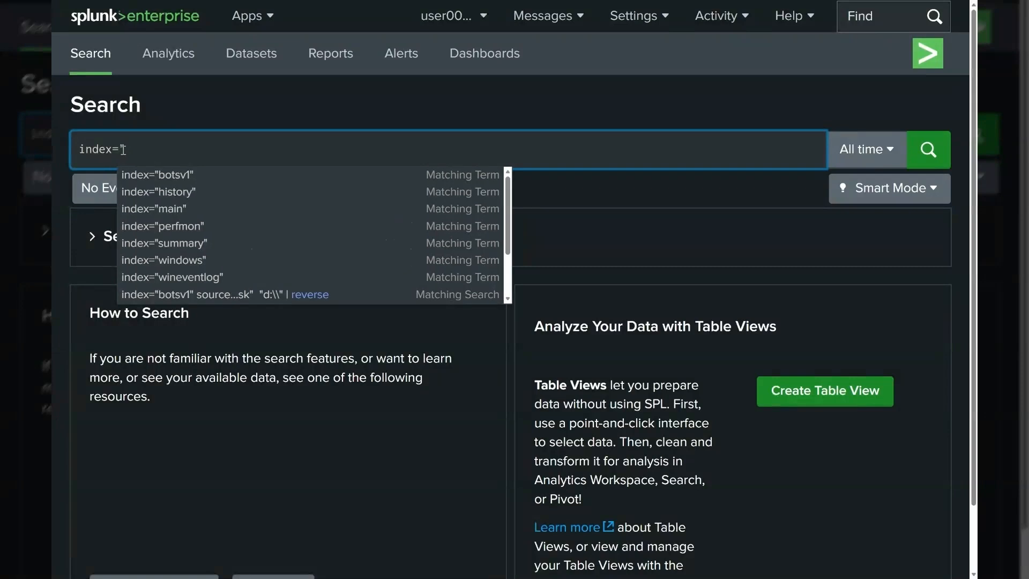
# Step: Run a search across all indexes with index="*"
pyautogui.press('Return')
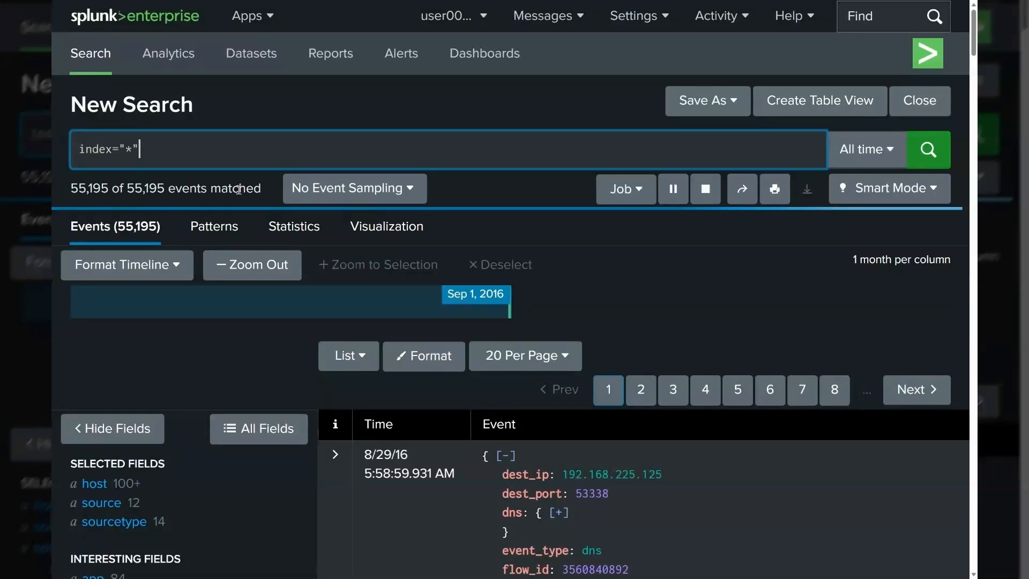
pyautogui.scroll(-12, 266, 245)
pyautogui.scroll(12, 265, 247)
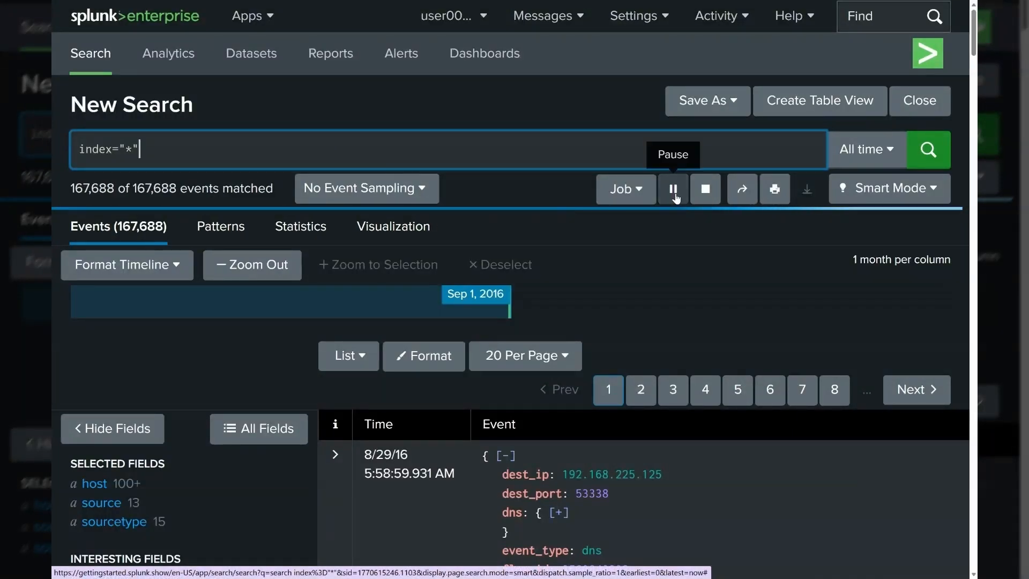
# Step: Stop the running job and change the search to index="botsv1", then run it
pyautogui.click(706, 188)
pyautogui.click(184, 147)
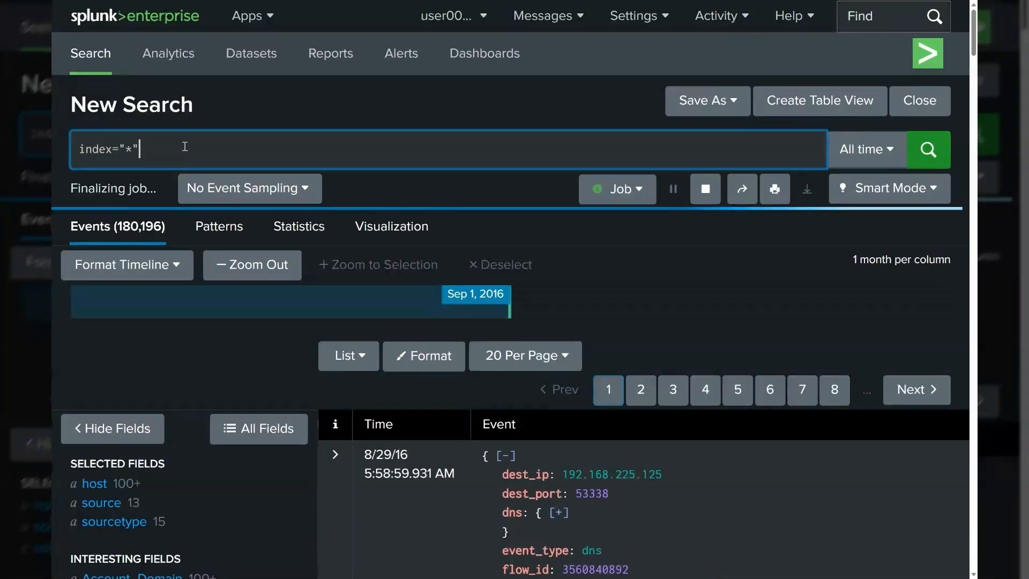
pyautogui.press('BackSpace')
pyautogui.press('BackSpace')
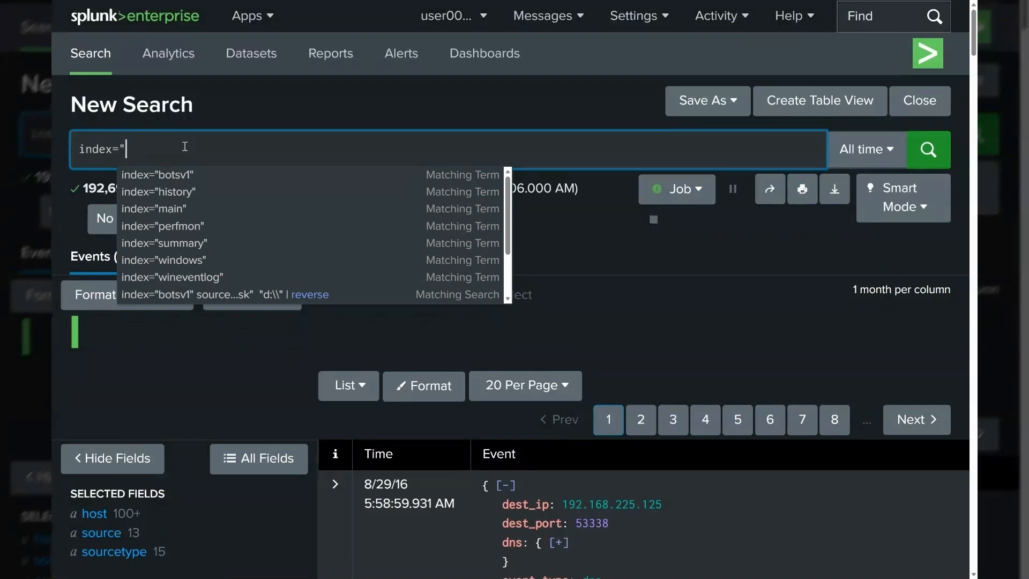
pyautogui.click(184, 176)
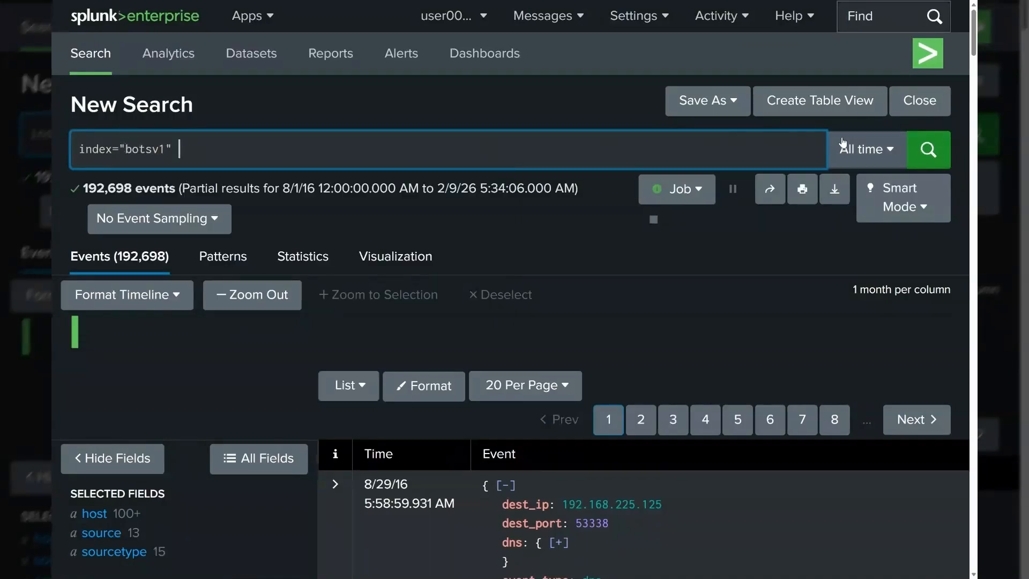
pyautogui.click(916, 149)
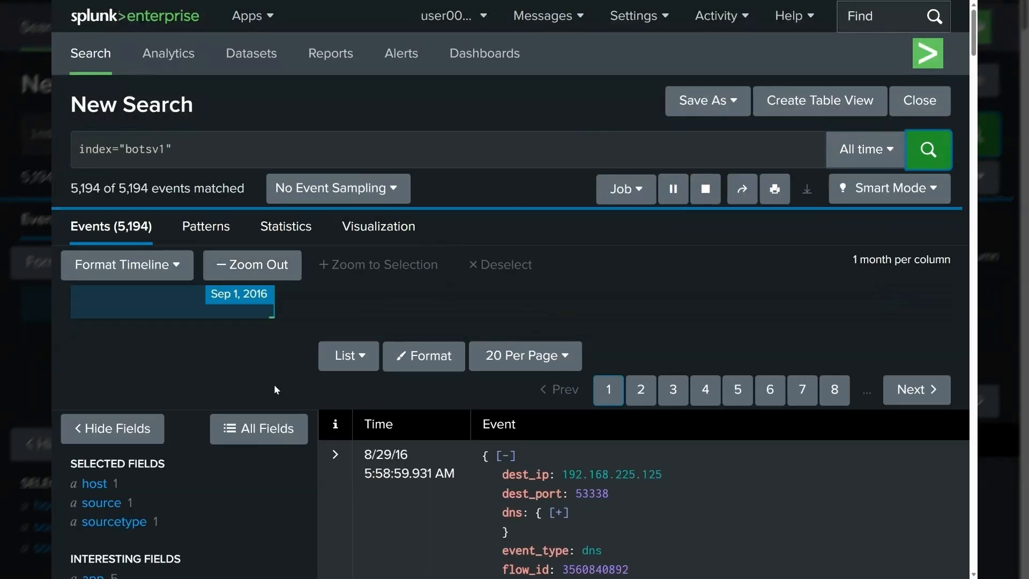
# Step: Append sourcetype=" to the query, undoing an accidental paste
pyautogui.click(252, 158)
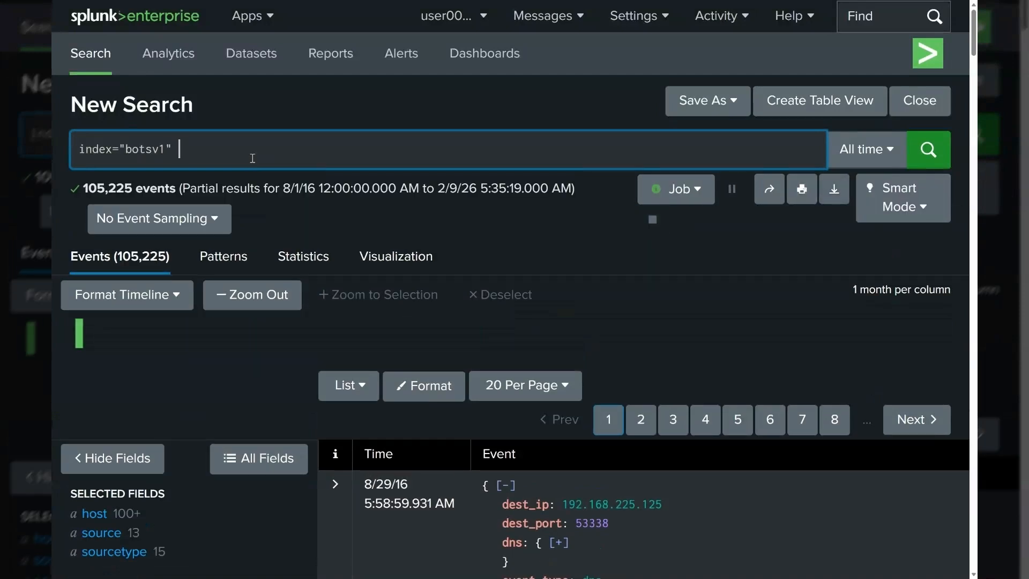
pyautogui.write('sour')
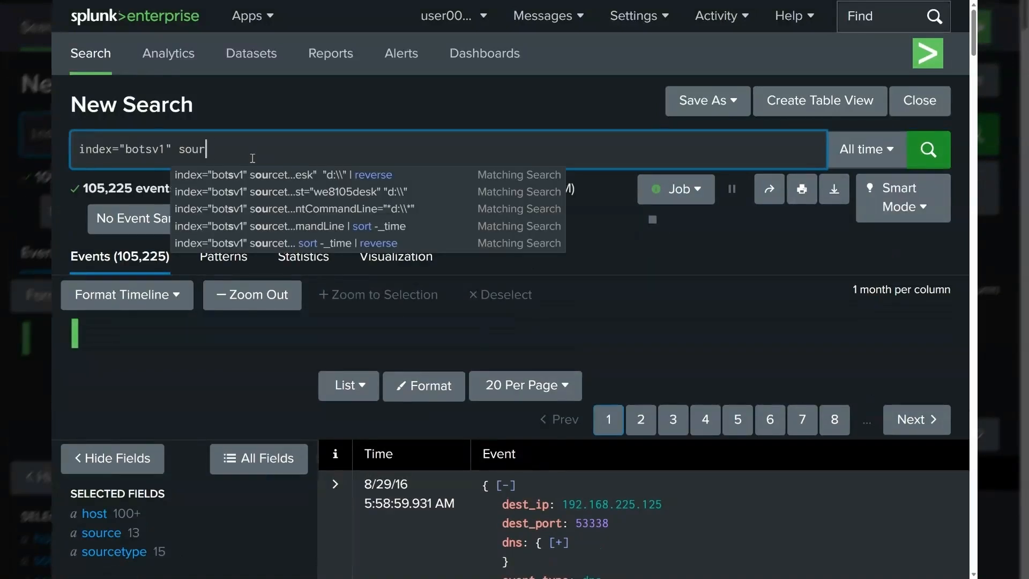
pyautogui.write('cety')
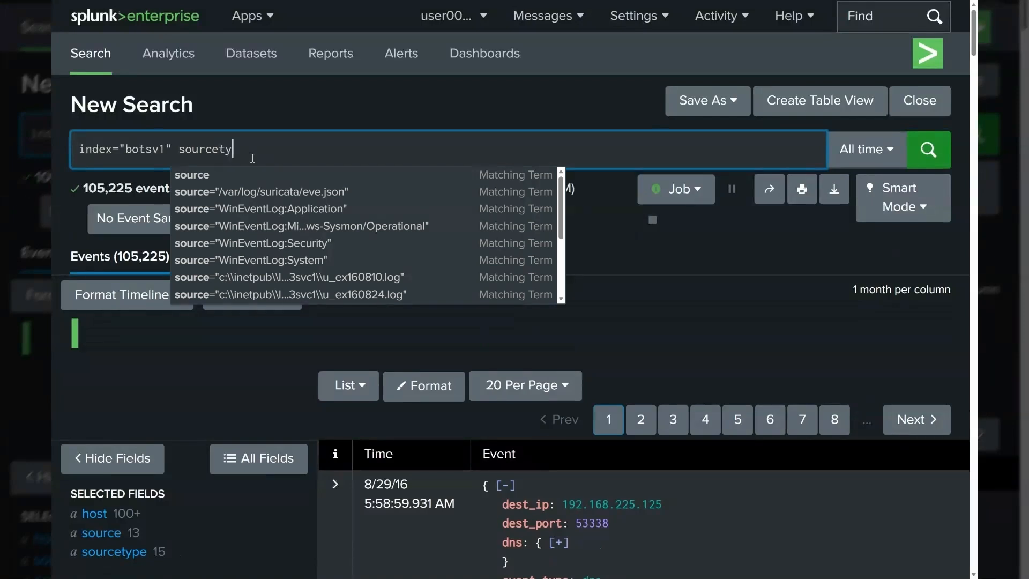
pyautogui.write('pe="')
pyautogui.write('Tips for Learning SPL - Explained  Start with searches and add pipes (|) step-by-step Don’t write long queries at once. Run a basic search first, make sure it works, then add one command at a time. This helps you debug fast and actually understand what each pipe does.  Use "Smart Mode" when you’re not sure what fields exist Smart Mode auto-extracts fields for you. If you don’t know the field names (user, src_ip, host, etc.), Smart Mode helps you discover them without guessing.  Build your own Splunk "recipe book" Save useful queries (failed logins, top IPs, rare processes). Real SOC analysts reuse queries daily. This becomes your personal playbook.  Use table and stats generously for clean results Raw logs are messy. table shows only important fields, stats summarizes data. Clean output = faster investigations.  Practice on your own lab logs Reading docs won’t make you good at SPL. Running queries on real logs (Blue Team Labs, TryHackMe, home lab) teaches you patterns, noise vs signal, and real SOC workflows.')
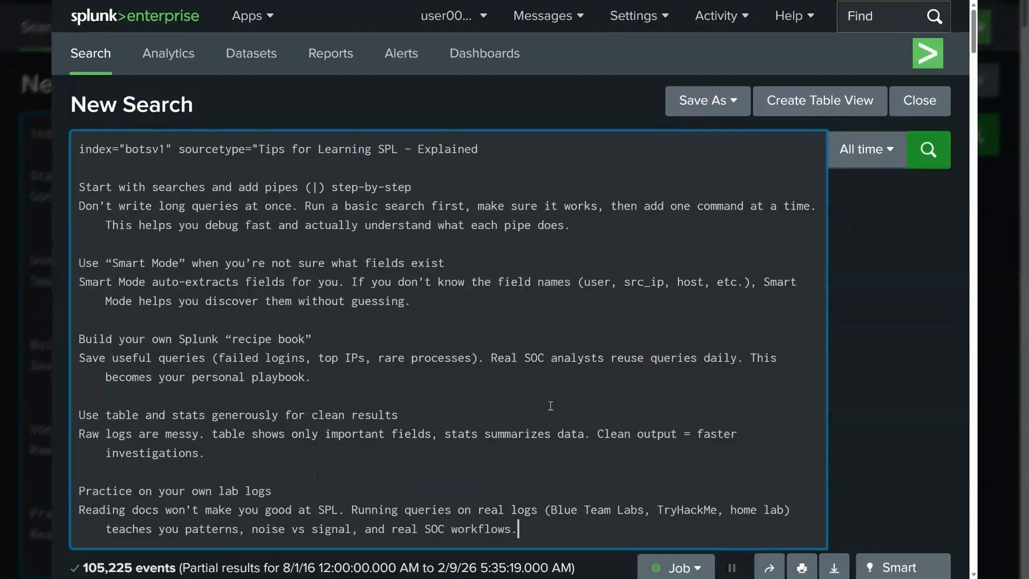
pyautogui.hotkey('ctrl', 'z')
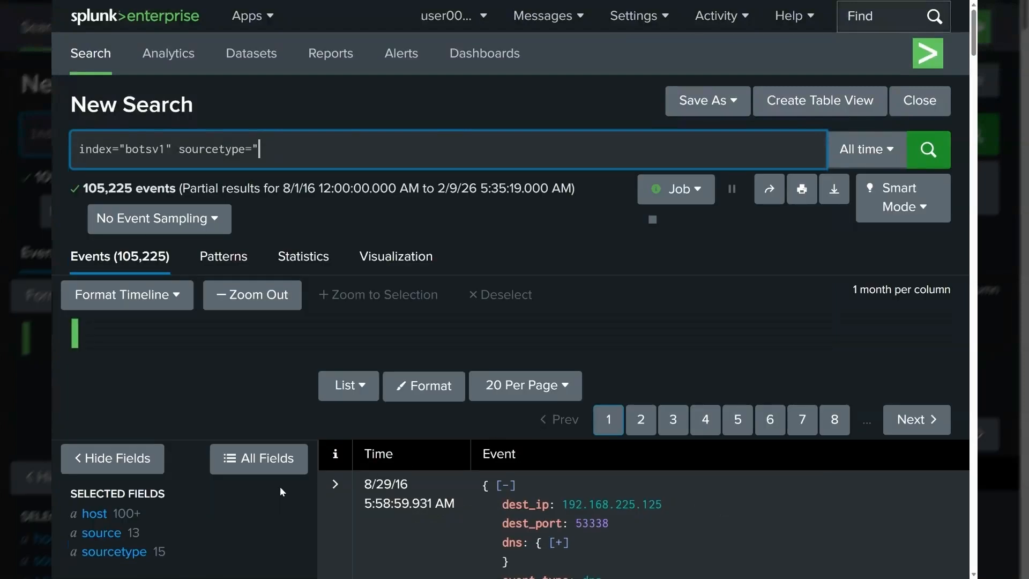
# Step: Copy the WinEventLog:Security value from the sourcetype field's top values list
pyautogui.click(114, 552)
pyautogui.moveTo(341, 321); pyautogui.dragTo(478, 324)
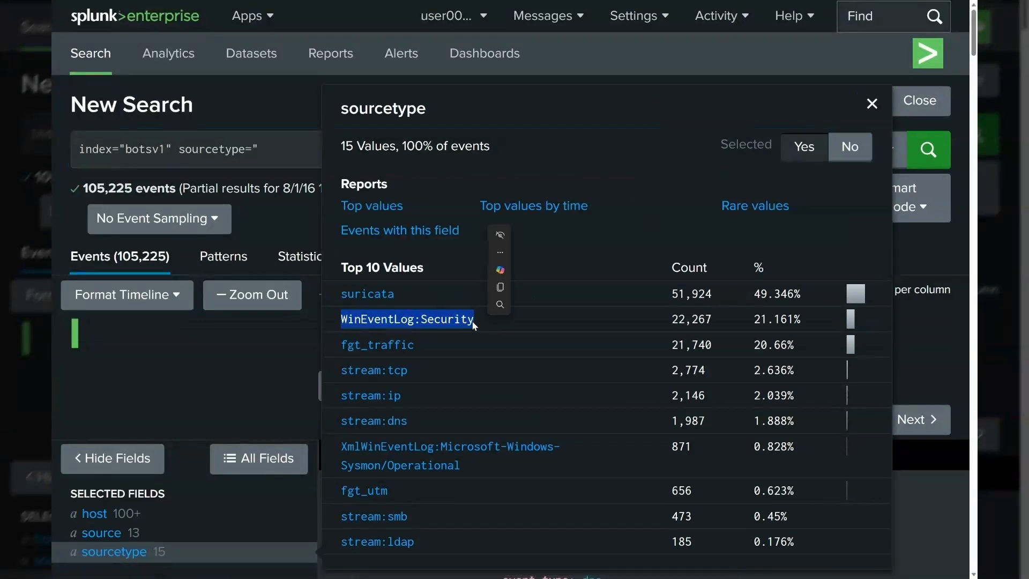
pyautogui.rightClick(458, 319)
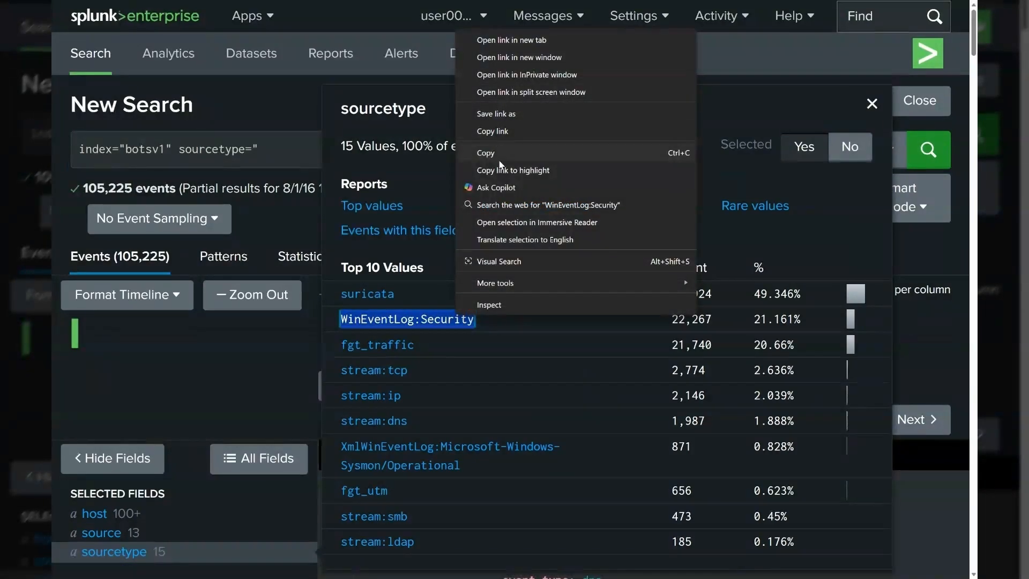
pyautogui.click(500, 160)
# Step: Complete the query with sourcetype="WinEventLog:Security" and run the search
pyautogui.click(276, 152)
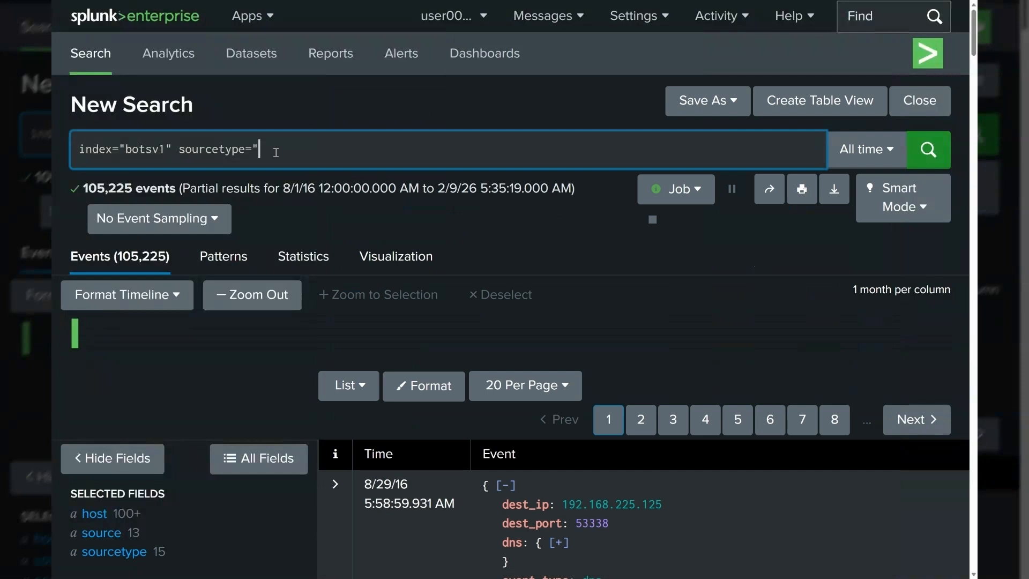
pyautogui.hotkey('ctrl', 'v')
pyautogui.write('"')
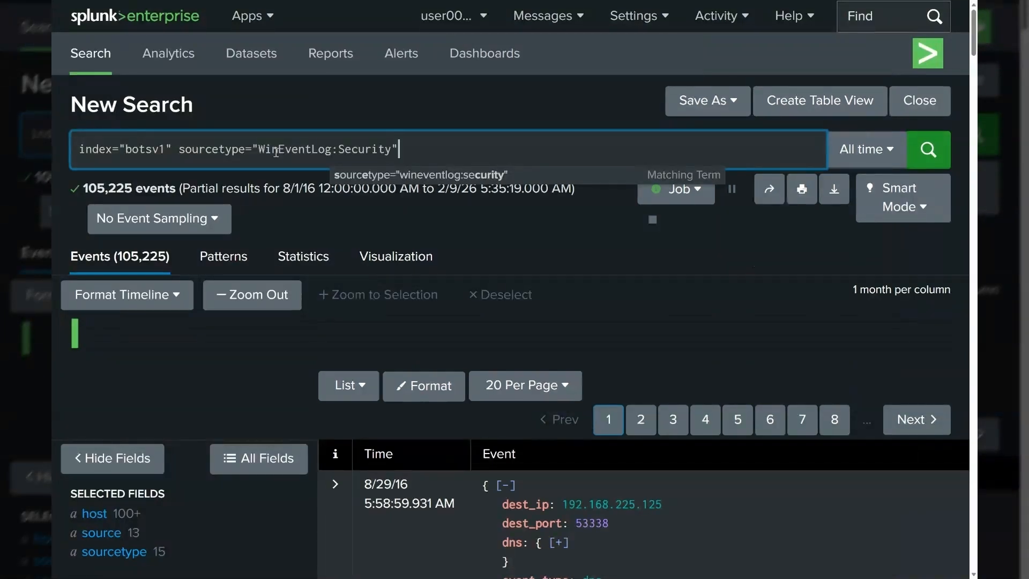
pyautogui.press('Return')
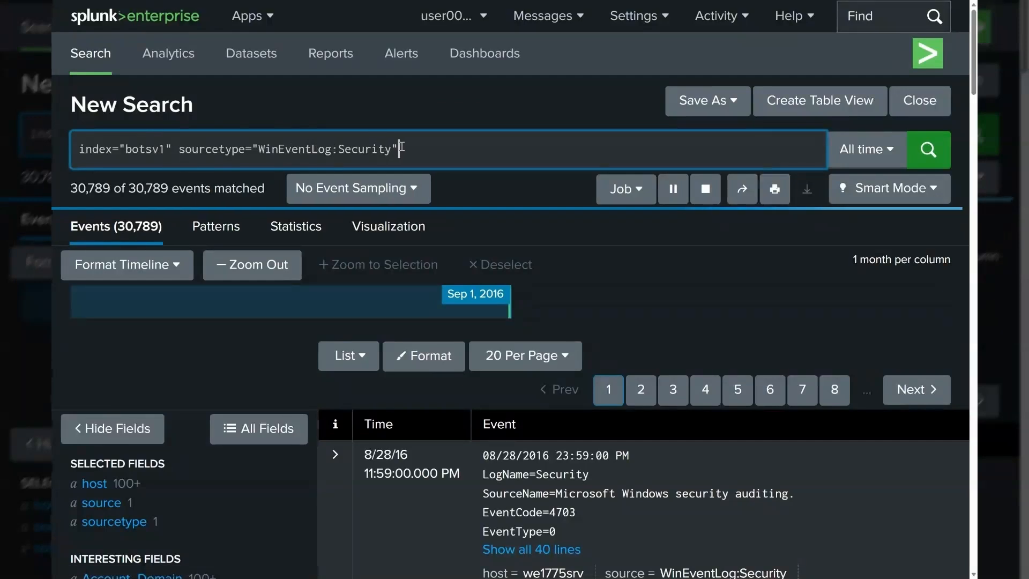
# Step: Stop the running search and review the time range presets
pyautogui.moveTo(409, 148); pyautogui.dragTo(79, 148)
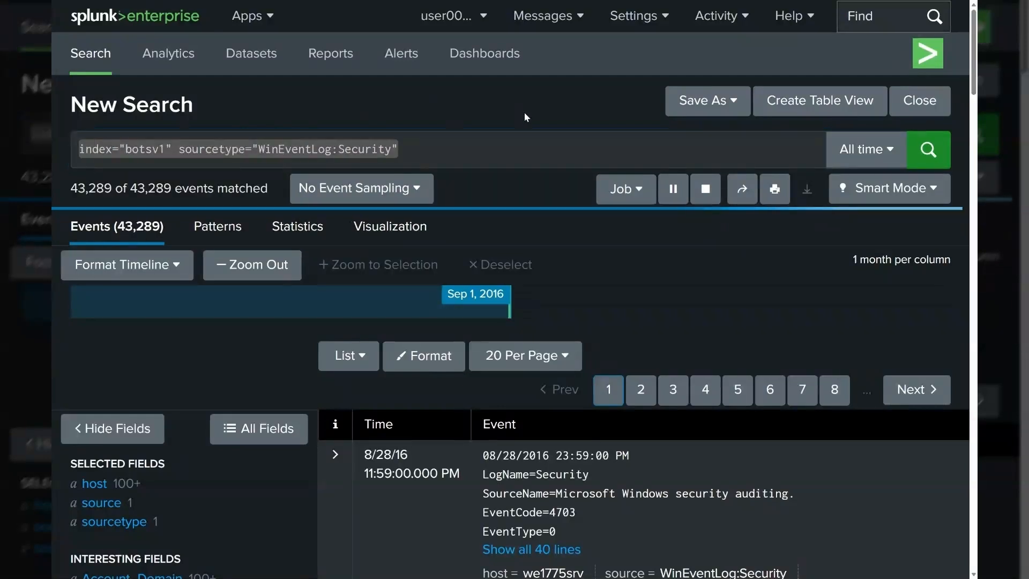
pyautogui.click(706, 188)
pyautogui.click(423, 154)
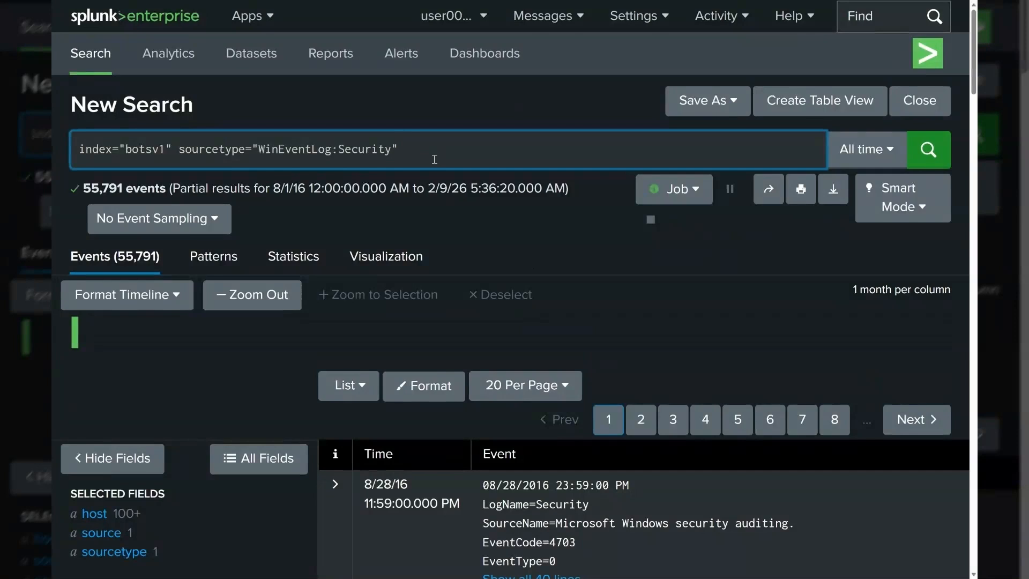
pyautogui.click(866, 151)
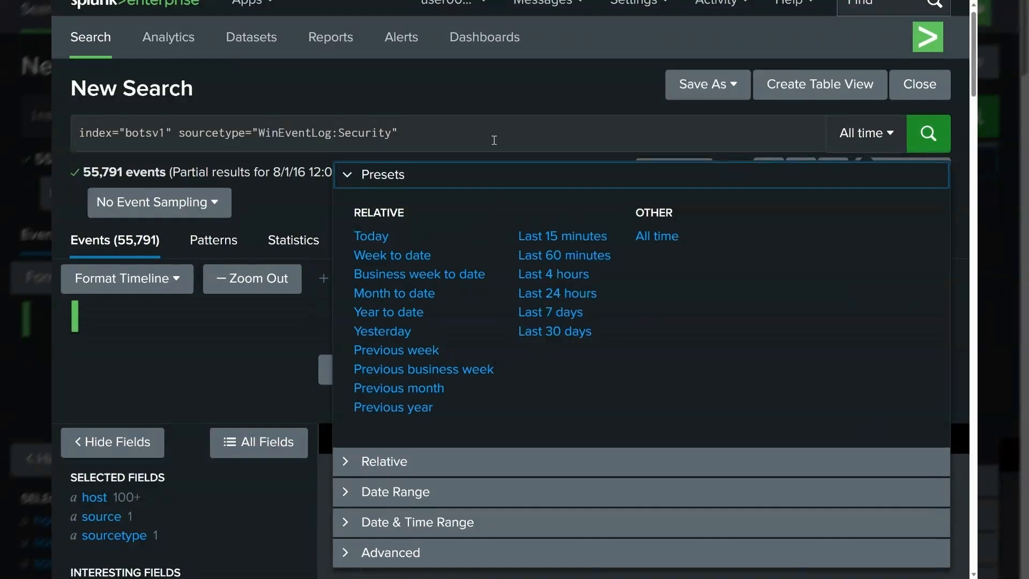
pyautogui.click(422, 132)
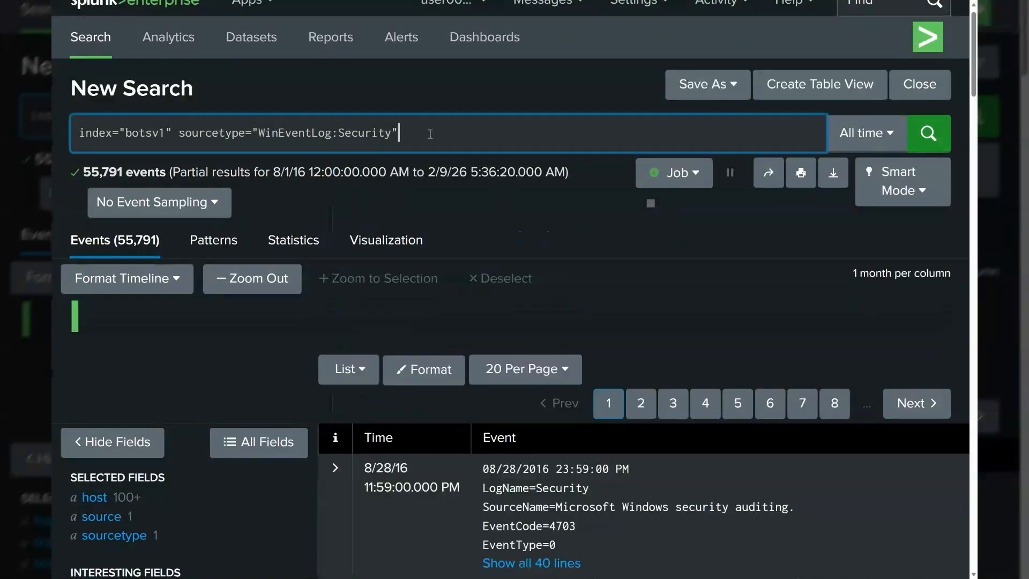
pyautogui.hotkey('shift', 'Return')
pyautogui.write('|')
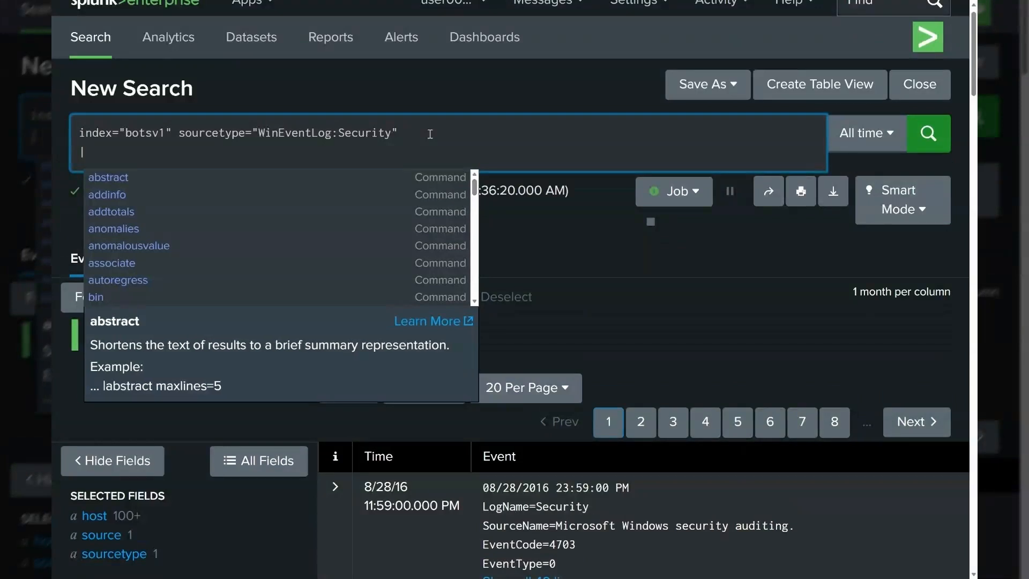
pyautogui.press('BackSpace')
pyautogui.press('BackSpace')
pyautogui.press('BackSpace')
# Step: Add earliest=-24h latest=now time modifiers to the query and run the search
pyautogui.write('ea')
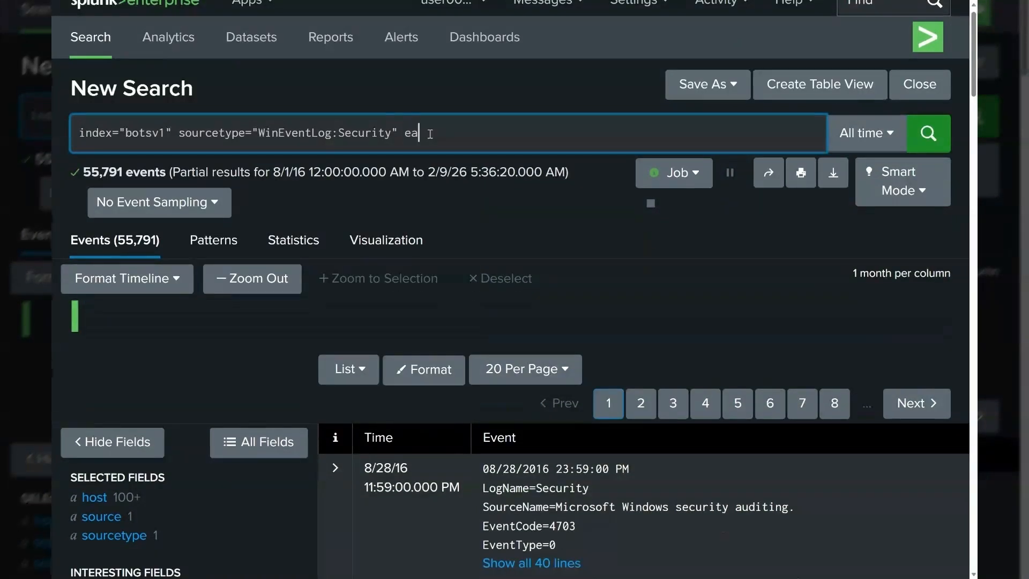
pyautogui.write('rliest=-24m')
pyautogui.press('BackSpace')
pyautogui.press('BackSpace')
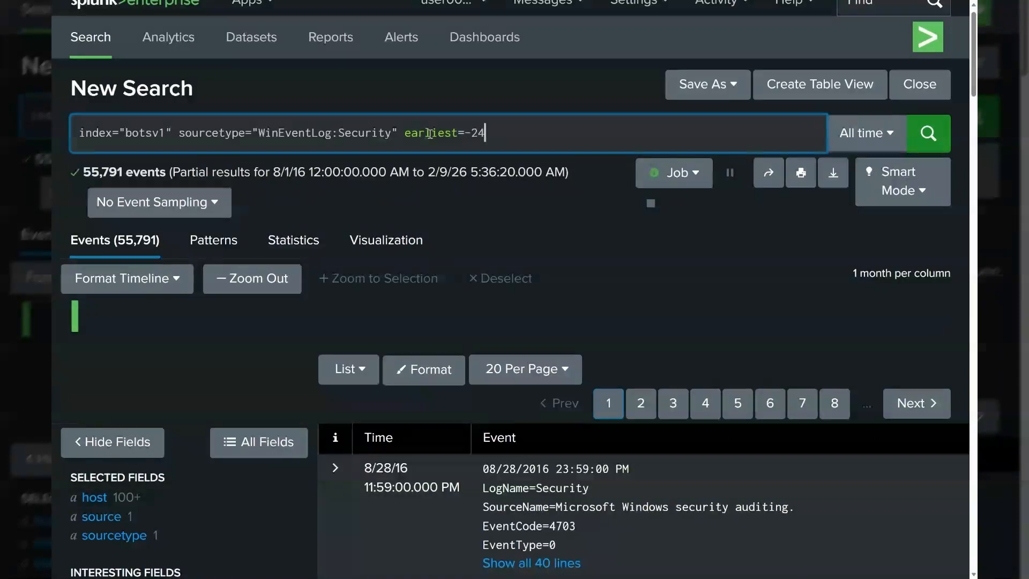
pyautogui.write('h')
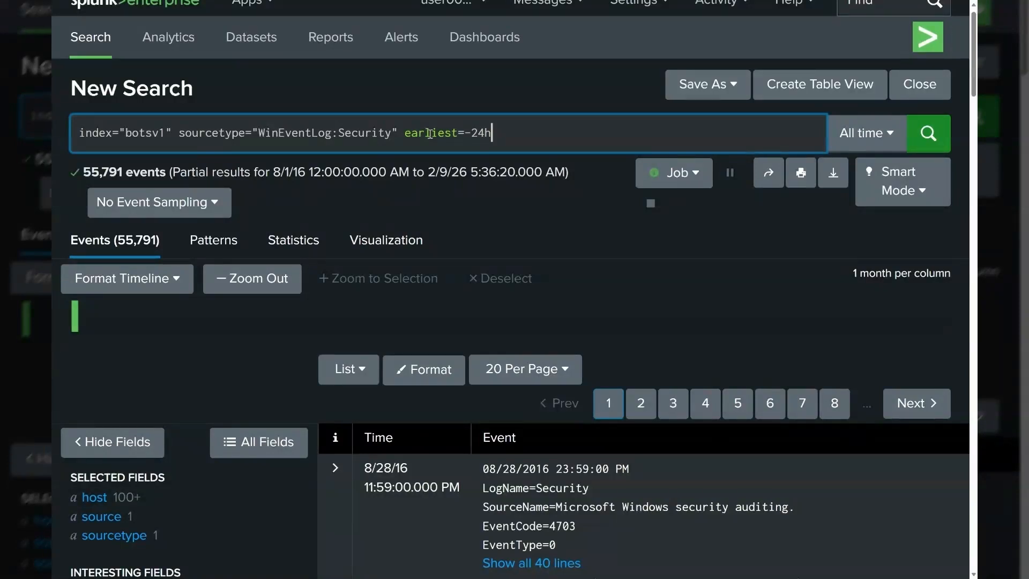
pyautogui.write(' latest=now')
pyautogui.press('Return')
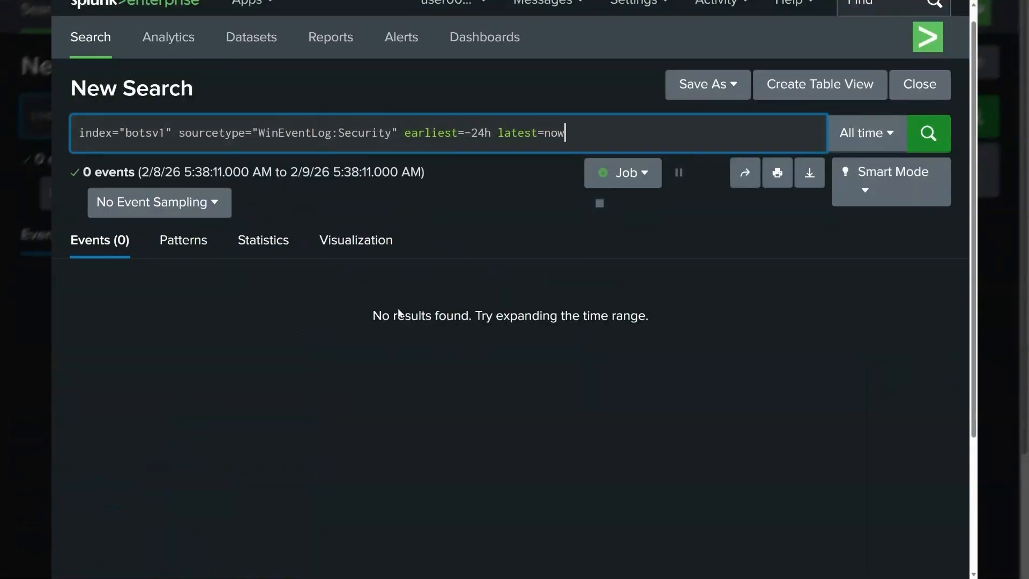
# Step: Remove the earliest=-24h latest=now time modifiers from the query
pyautogui.click(378, 319)
pyautogui.moveTo(379, 319); pyautogui.dragTo(655, 315)
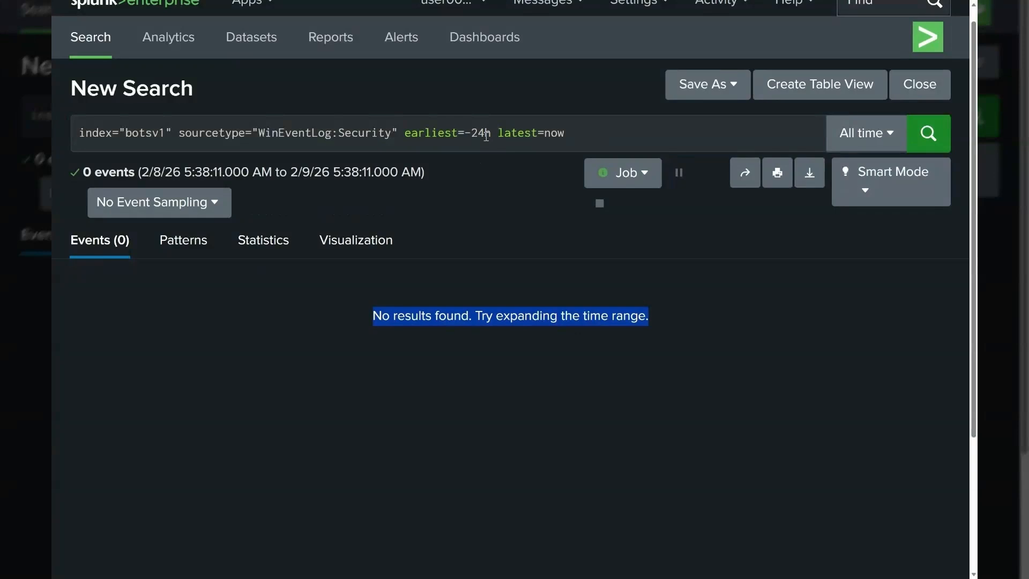
pyautogui.scroll(1, 486, 138)
pyautogui.moveTo(401, 150); pyautogui.dragTo(590, 144)
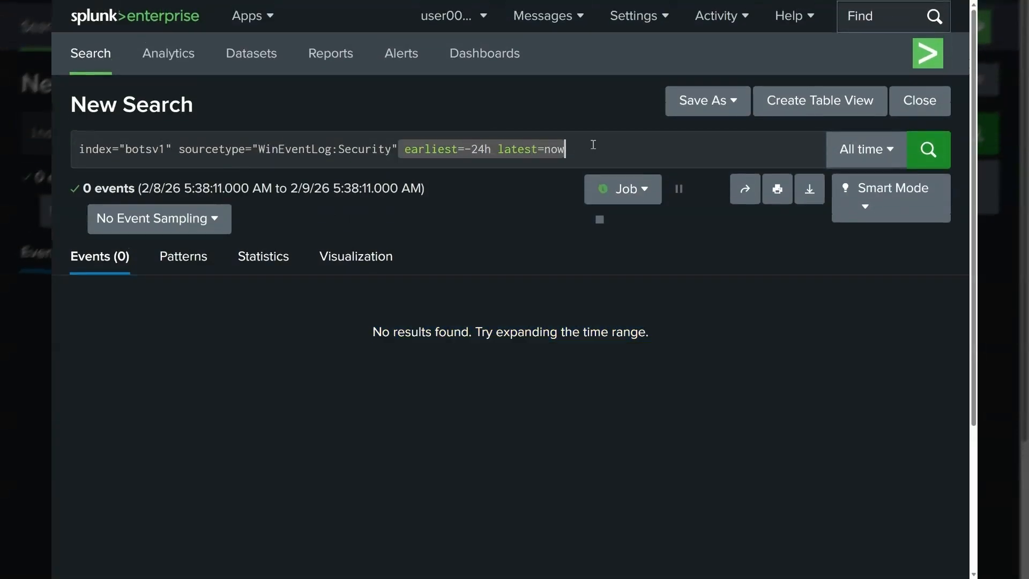
pyautogui.press('BackSpace')
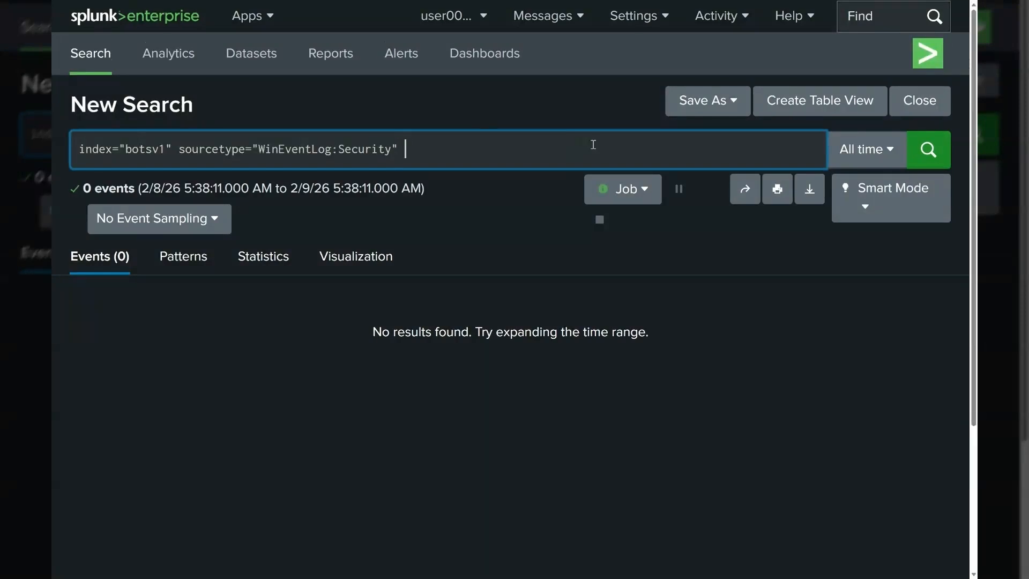
# Step: Add EventCode=4624 to the query and run the search
pyautogui.write('EventCode=46')
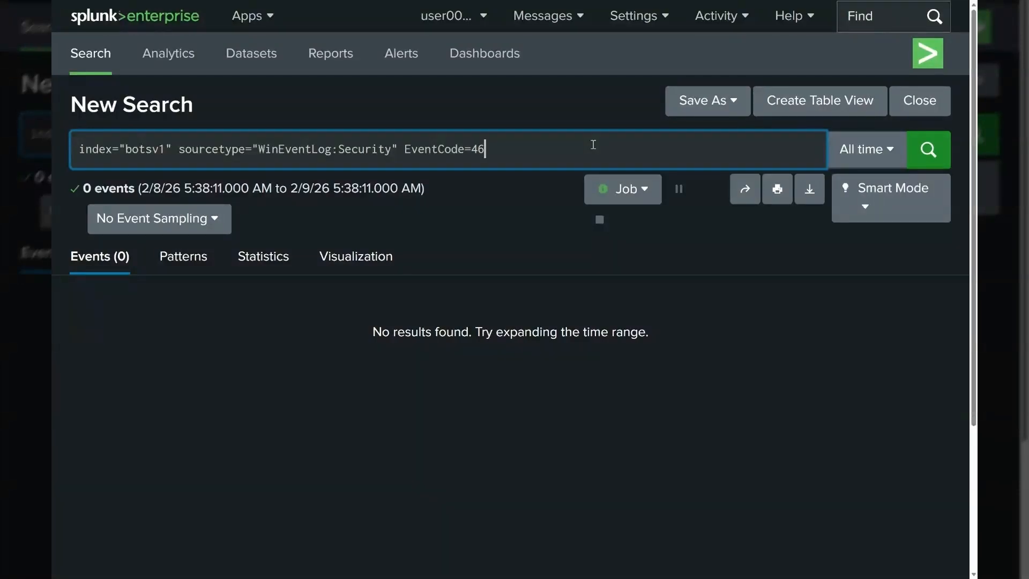
pyautogui.write('24')
pyautogui.press('Return')
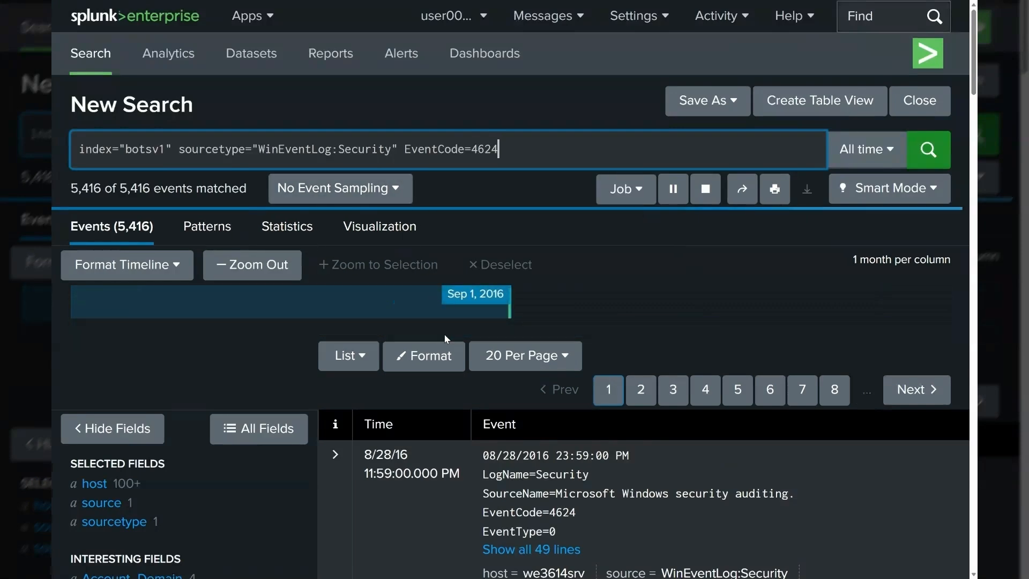
# Step: Open the Account_Name field's value summary from the interesting fields list
pyautogui.scroll(-5, 436, 329)
pyautogui.scroll(-2, 141, 265)
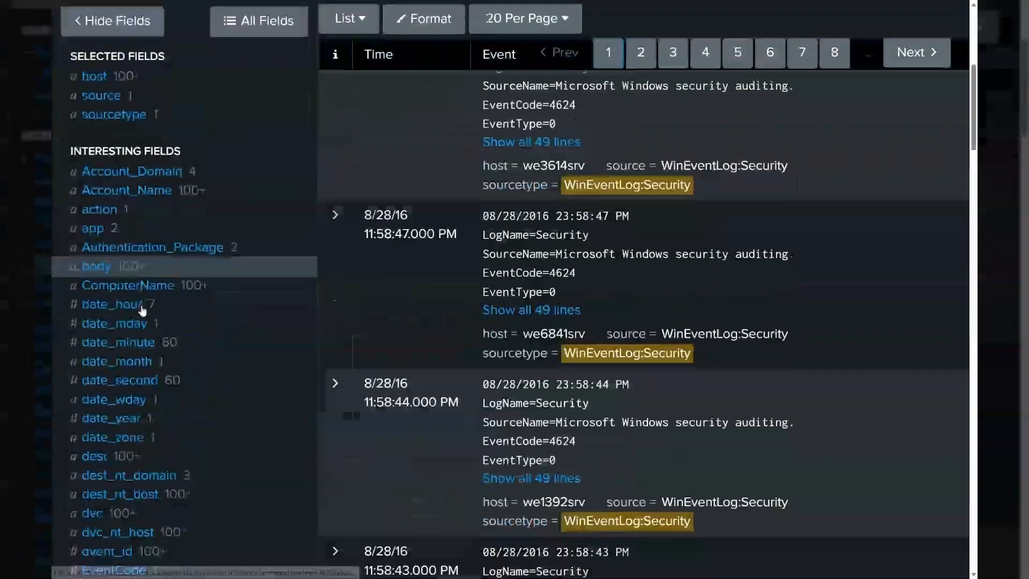
pyautogui.click(135, 182)
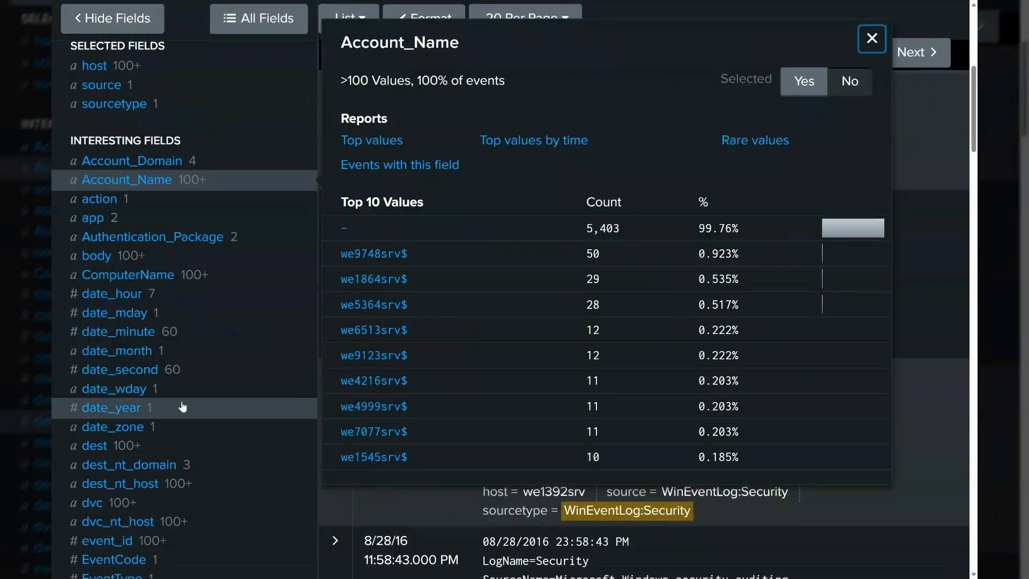
pyautogui.scroll(5, 207, 427)
pyautogui.scroll(-7, 207, 432)
pyautogui.scroll(-3, 207, 432)
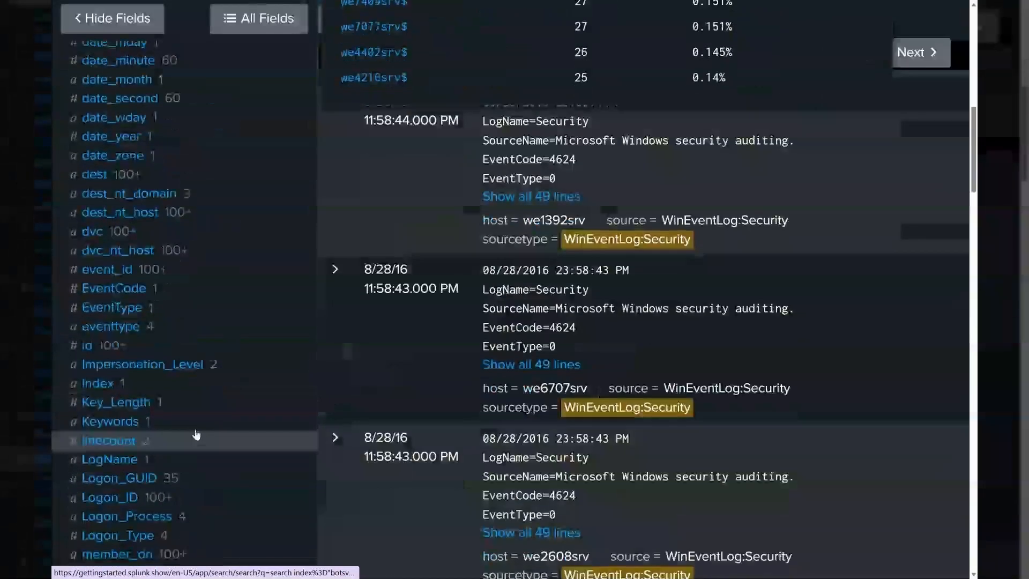
# Step: Open the EventCode field's summary and expand the second event to inspect its fields
pyautogui.click(113, 291)
pyautogui.scroll(1, 383, 353)
pyautogui.scroll(4, 383, 353)
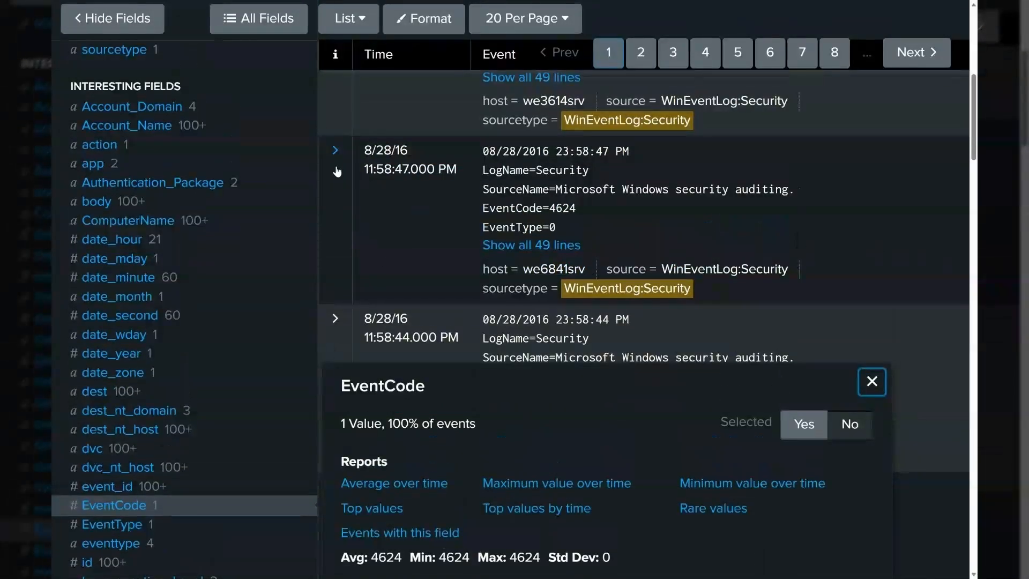
pyautogui.click(335, 150)
pyautogui.click(335, 150)
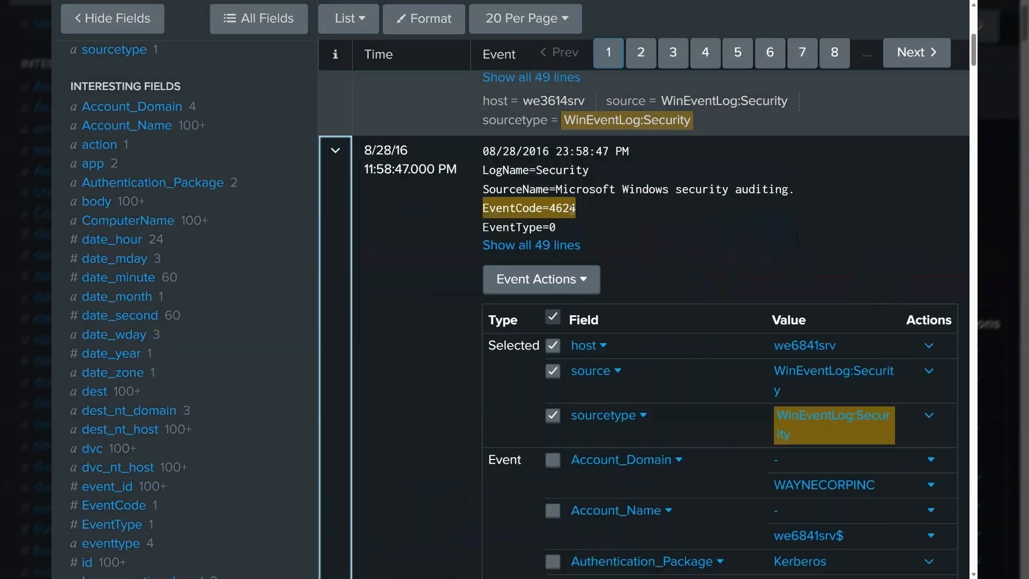
# Step: Append a new line with | stats count by AccountName to the query and run the search
pyautogui.scroll(-10, 533, 144)
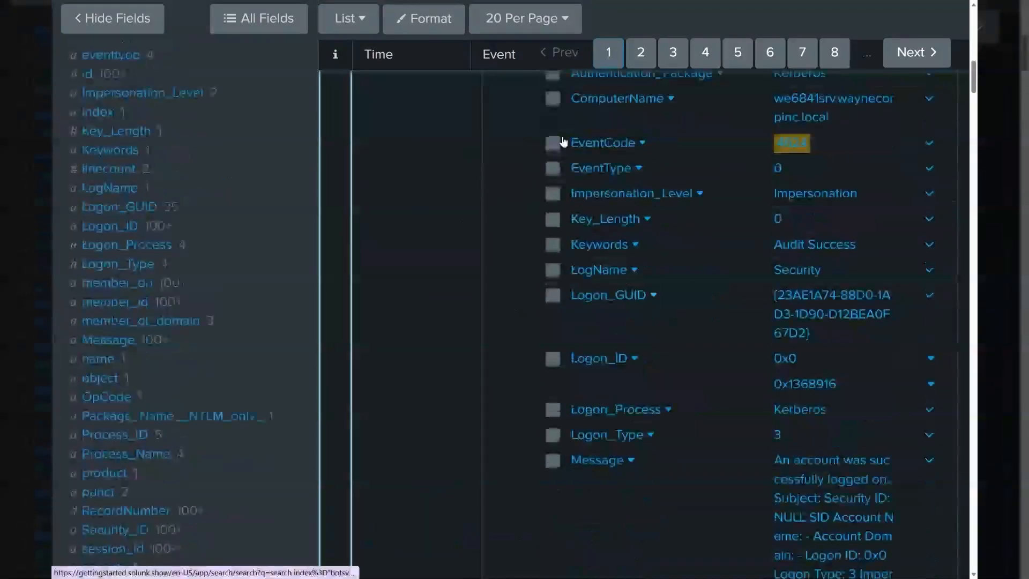
pyautogui.scroll(6, 533, 143)
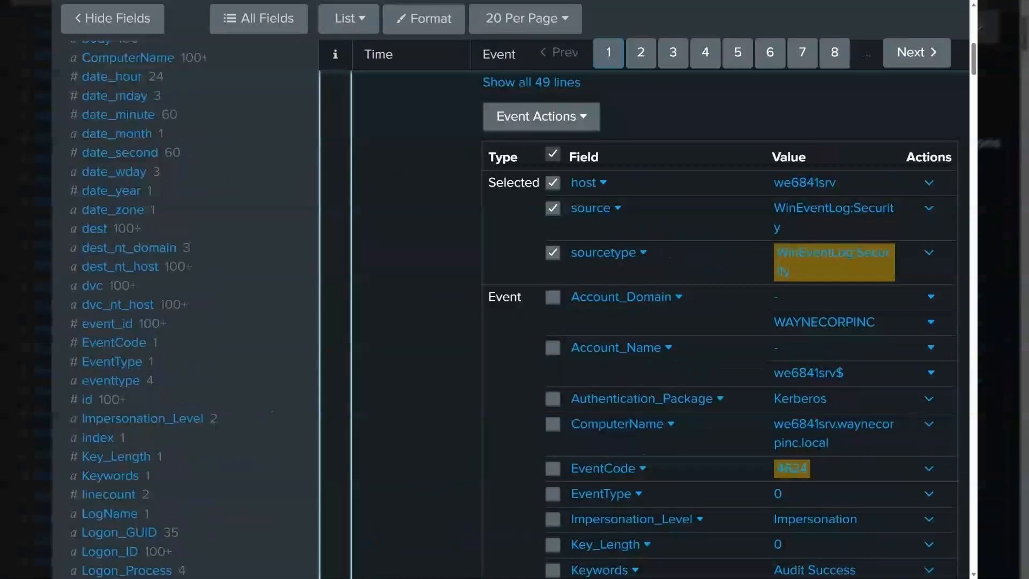
pyautogui.scroll(2, 601, 316)
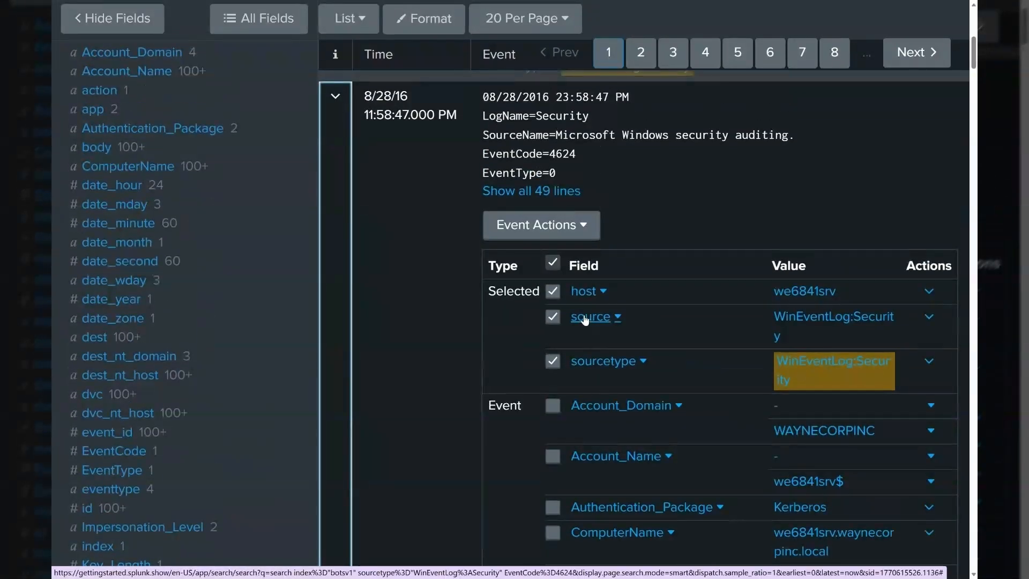
pyautogui.scroll(10, 580, 301)
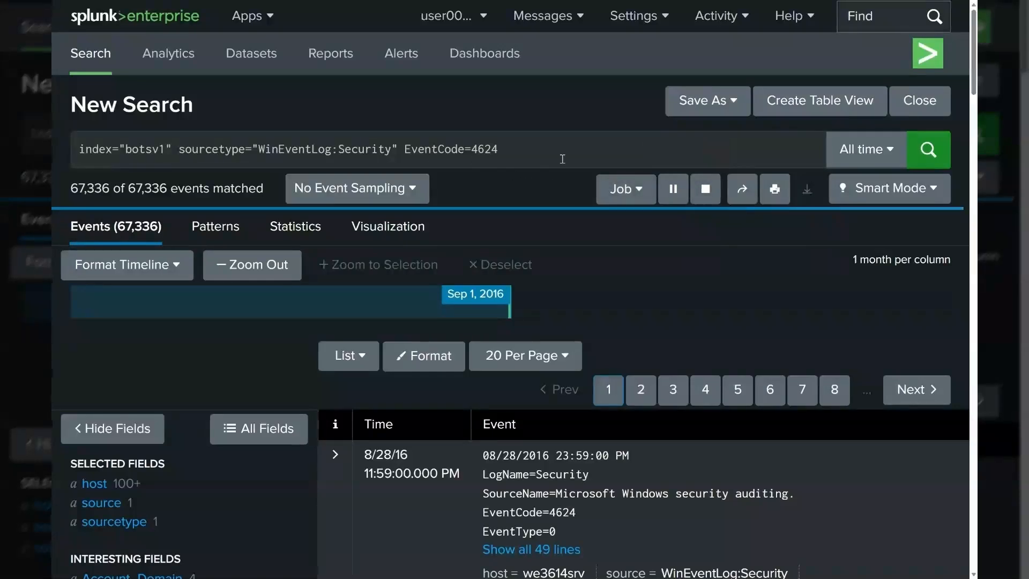
pyautogui.click(563, 159)
pyautogui.hotkey('shift', 'Return')
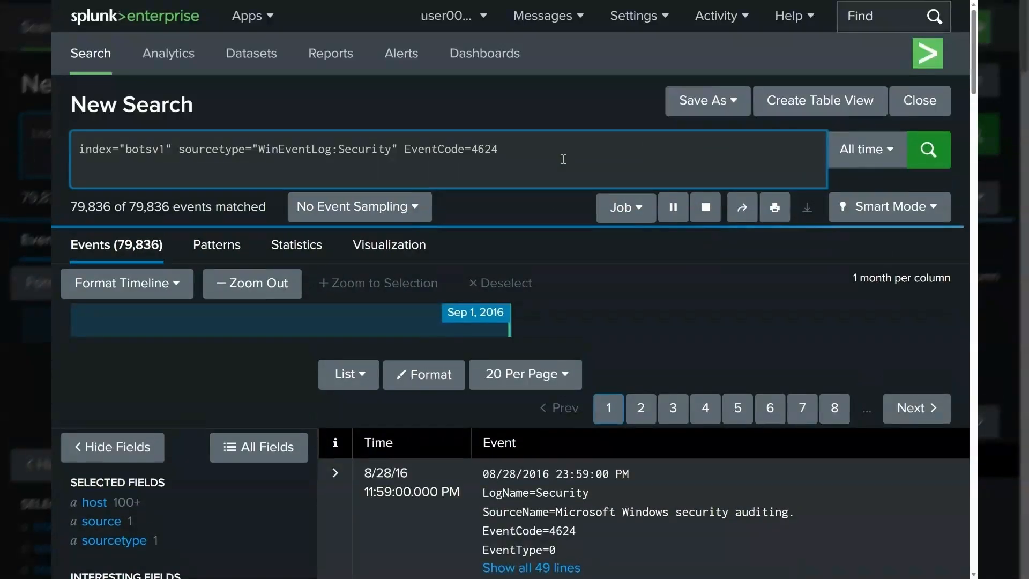
pyautogui.write('| sta')
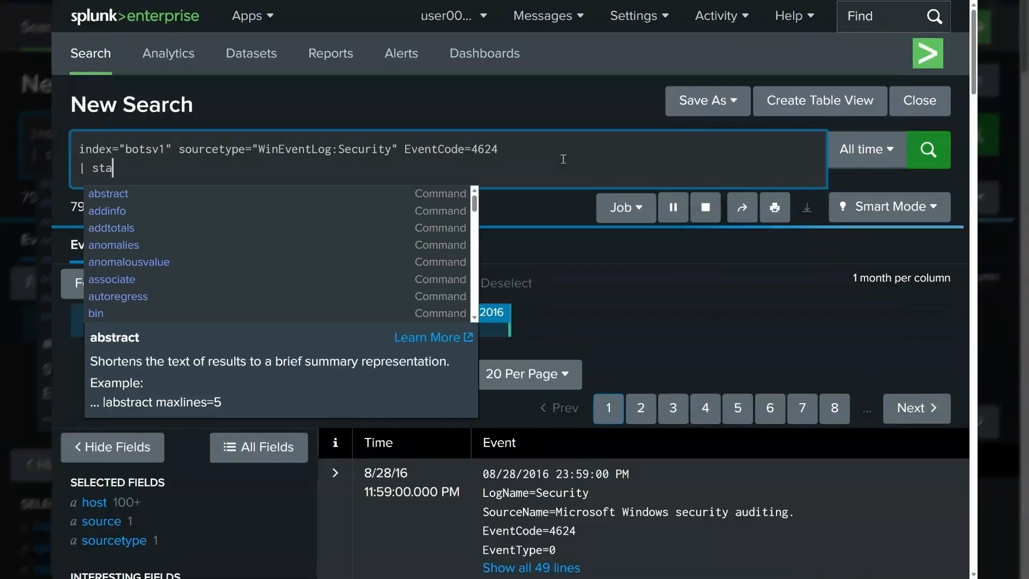
pyautogui.write('ts c')
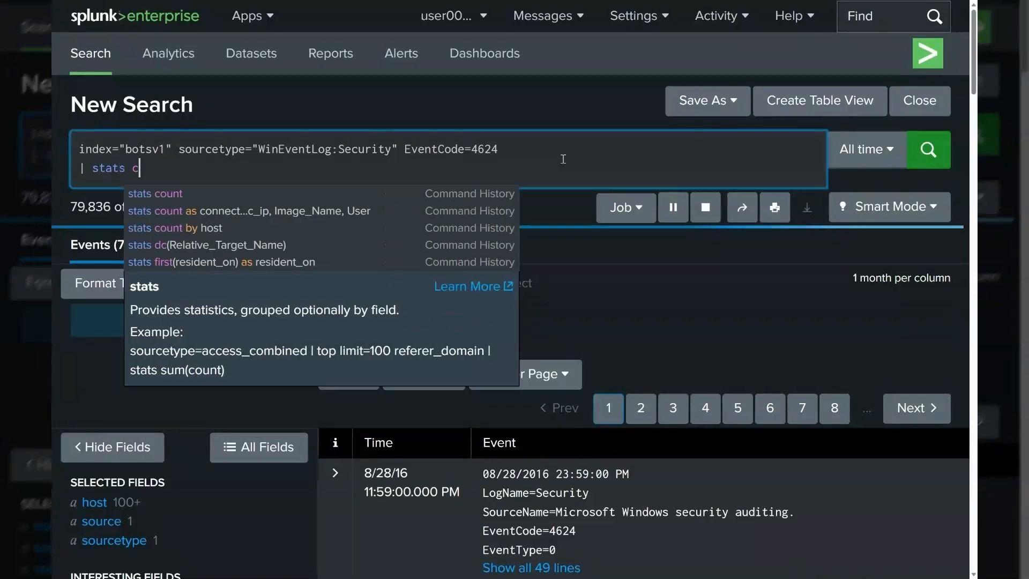
pyautogui.write('ount ')
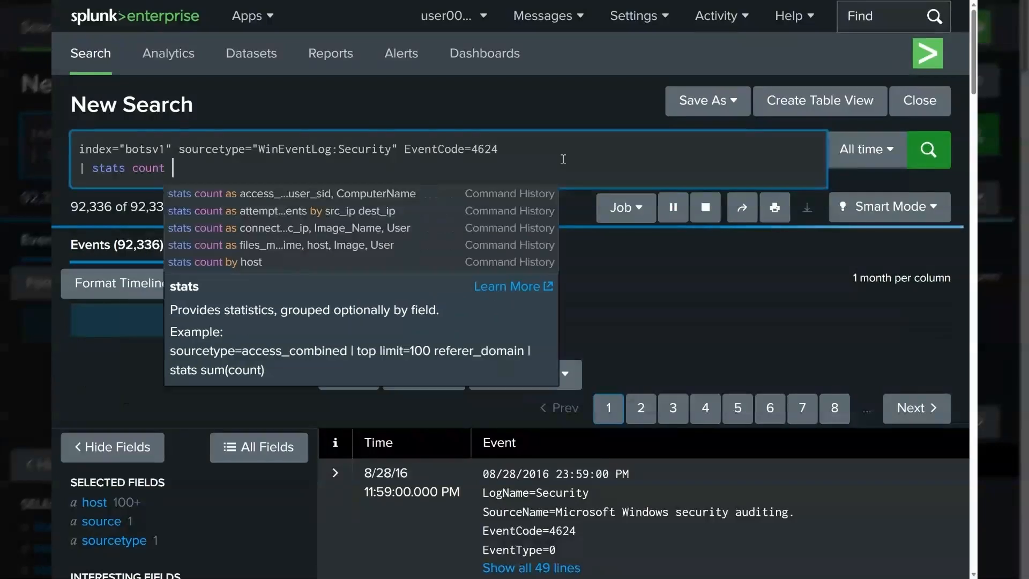
pyautogui.write('by Acc')
pyautogui.press('BackSpace')
pyautogui.press('BackSpace')
pyautogui.press('BackSpace')
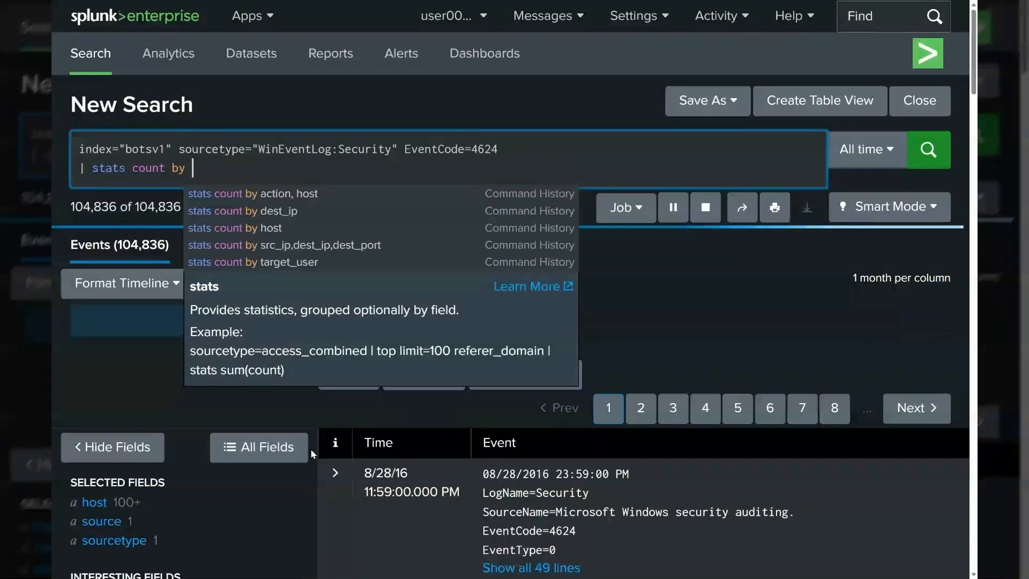
pyautogui.scroll(-3, 314, 449)
pyautogui.scroll(3, 321, 444)
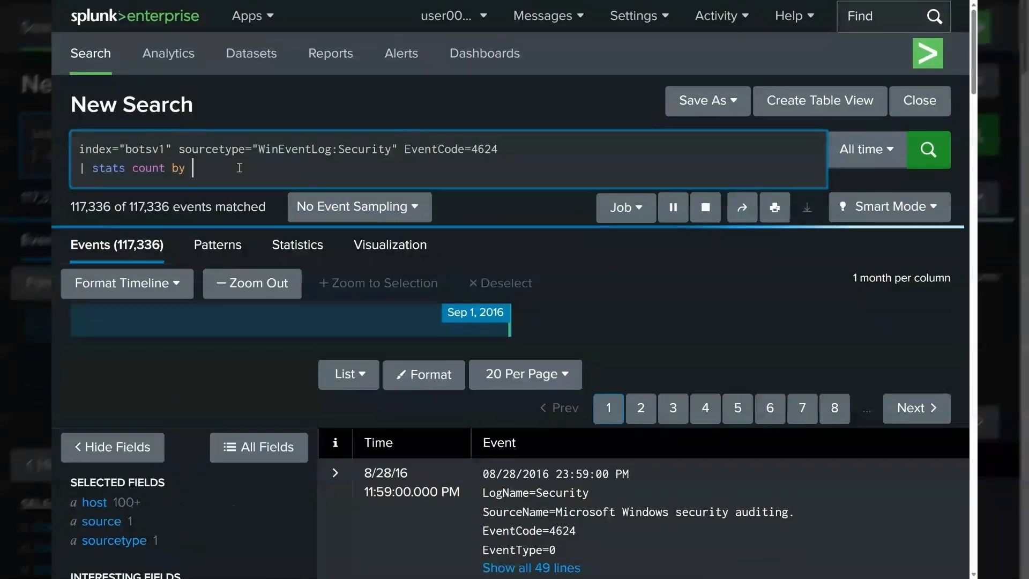
pyautogui.write('ccountName')
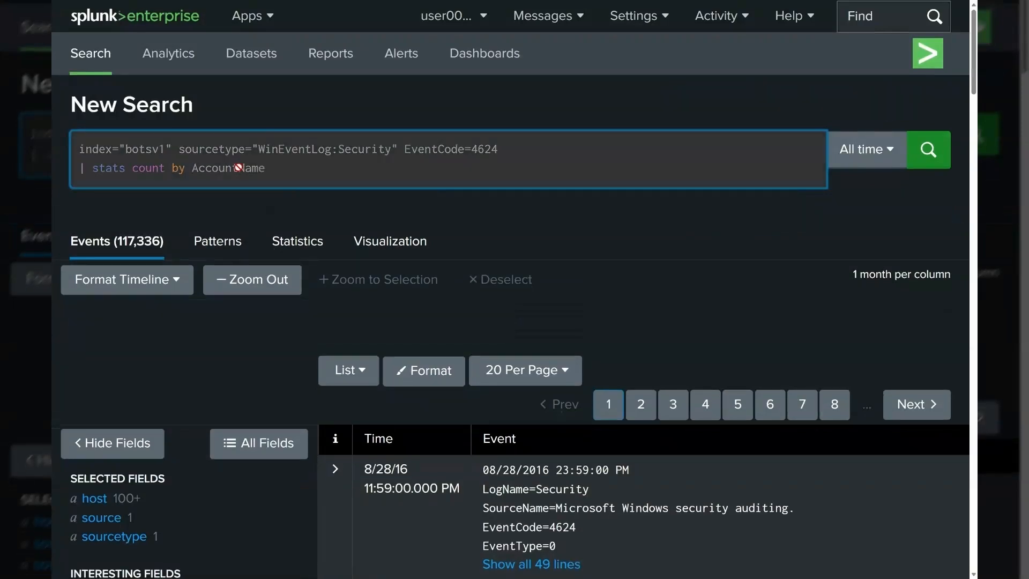
pyautogui.press('Return')
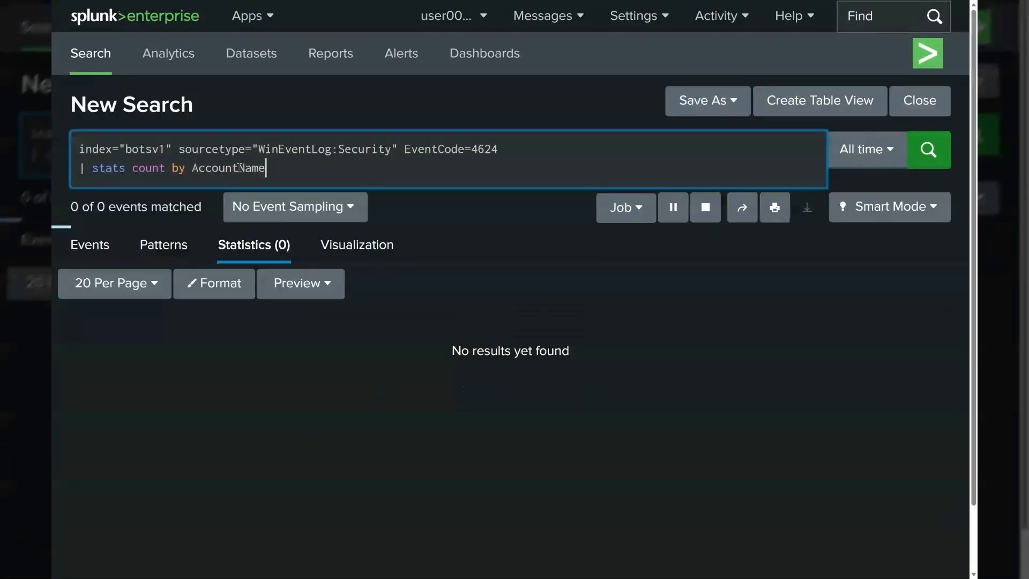
# Step: Replace AccountName with EventCode in the stats clause and rerun the search
pyautogui.doubleClick(434, 150)
pyautogui.hotkey('ctrl', 'c')
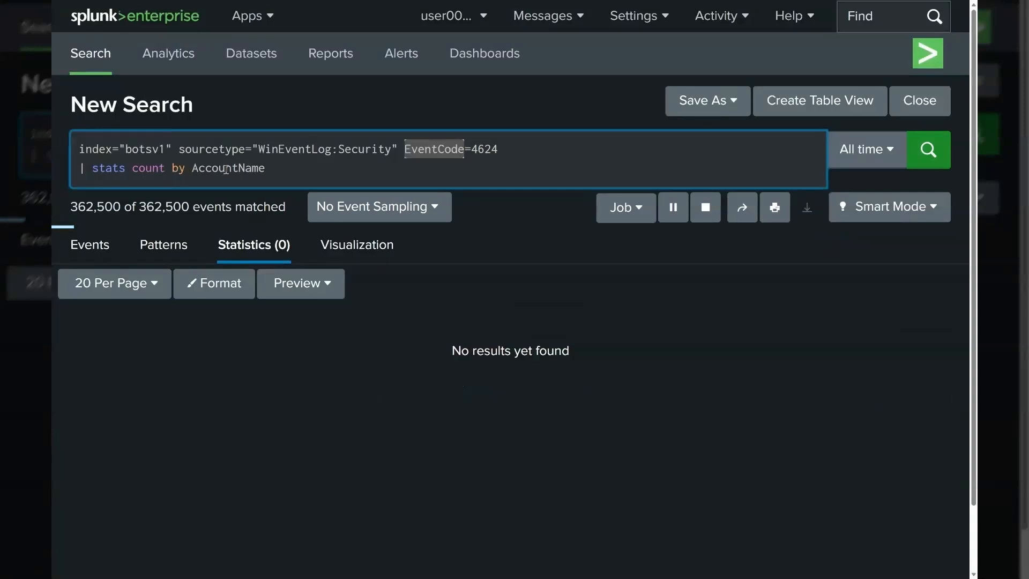
pyautogui.doubleClick(227, 169)
pyautogui.hotkey('ctrl', 'v')
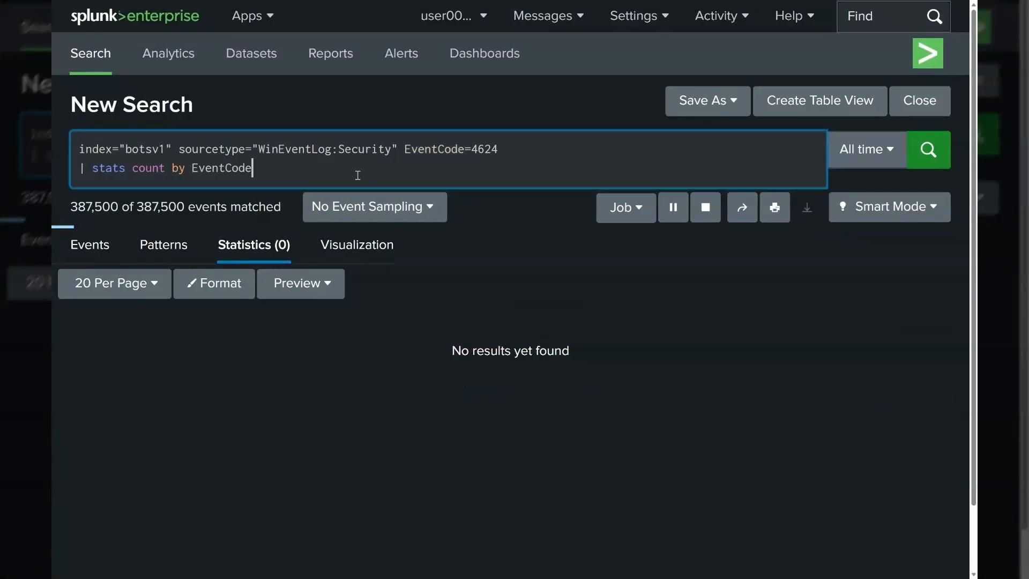
pyautogui.press('Return')
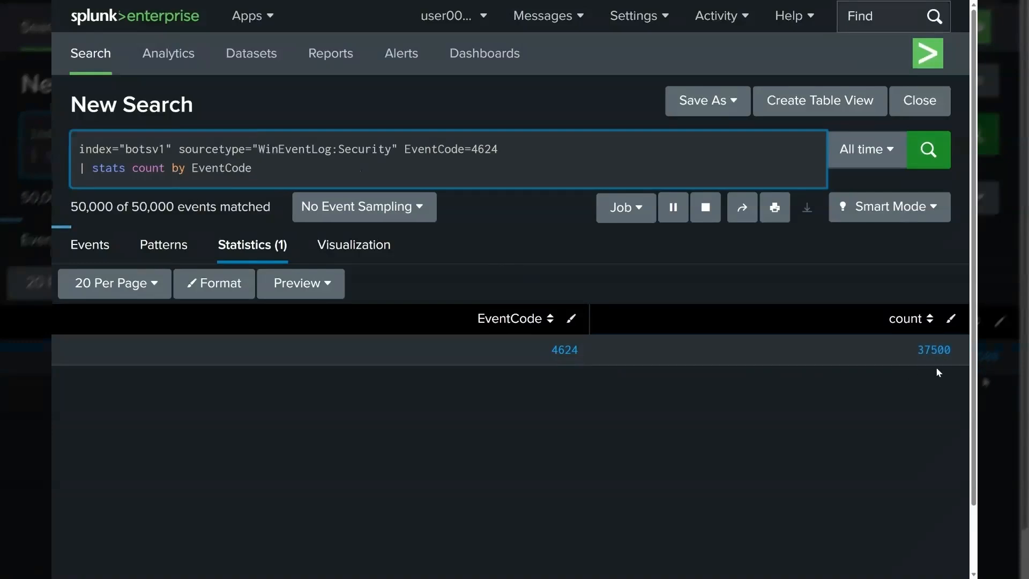
# Step: Remove the EventCode=4624 filter from the base search
pyautogui.click(706, 224)
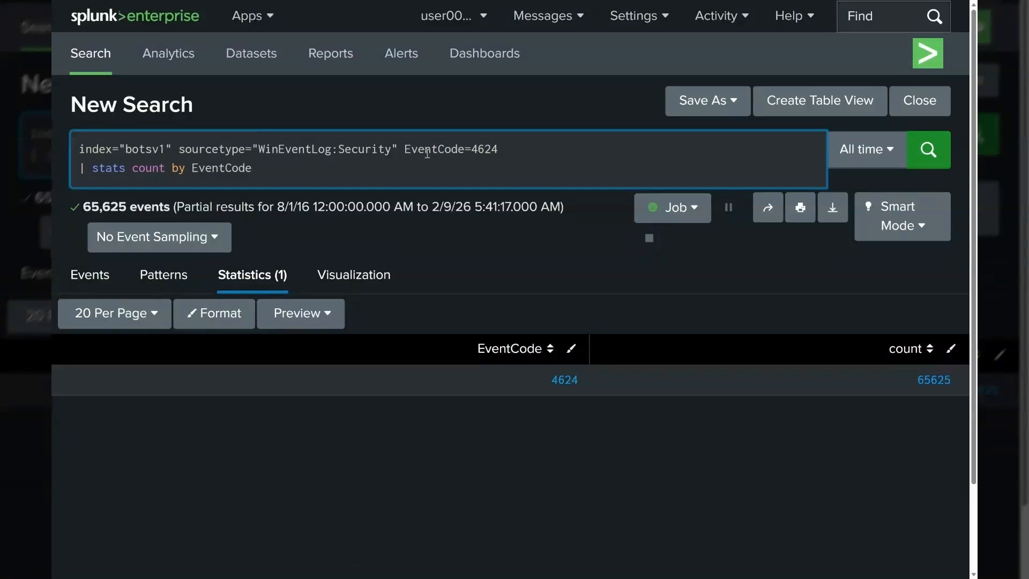
pyautogui.moveTo(408, 149); pyautogui.dragTo(519, 152)
pyautogui.press('BackSpace')
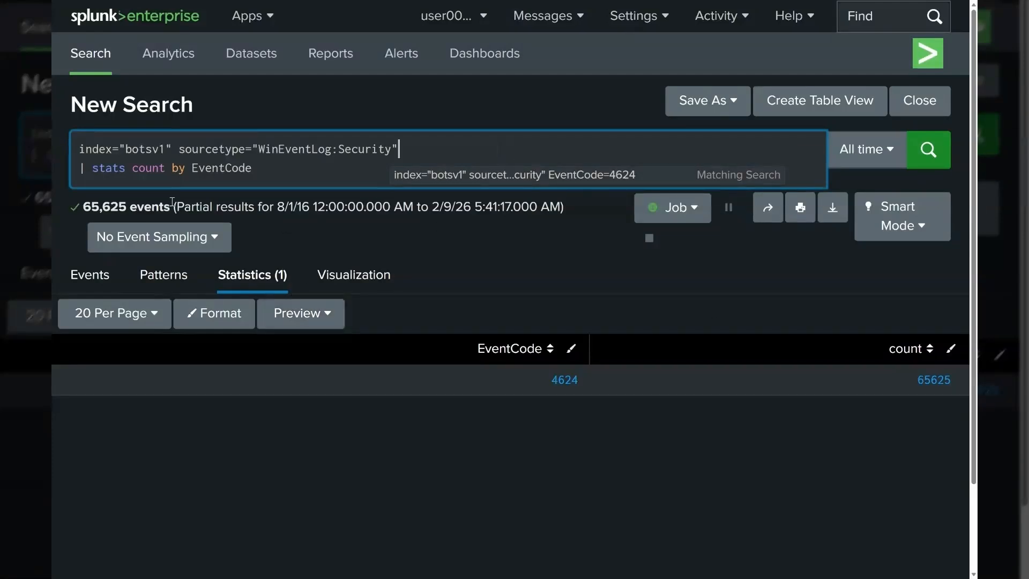
# Step: Try to change the stats command to sort -count by EventCode and run the search
pyautogui.doubleClick(105, 169)
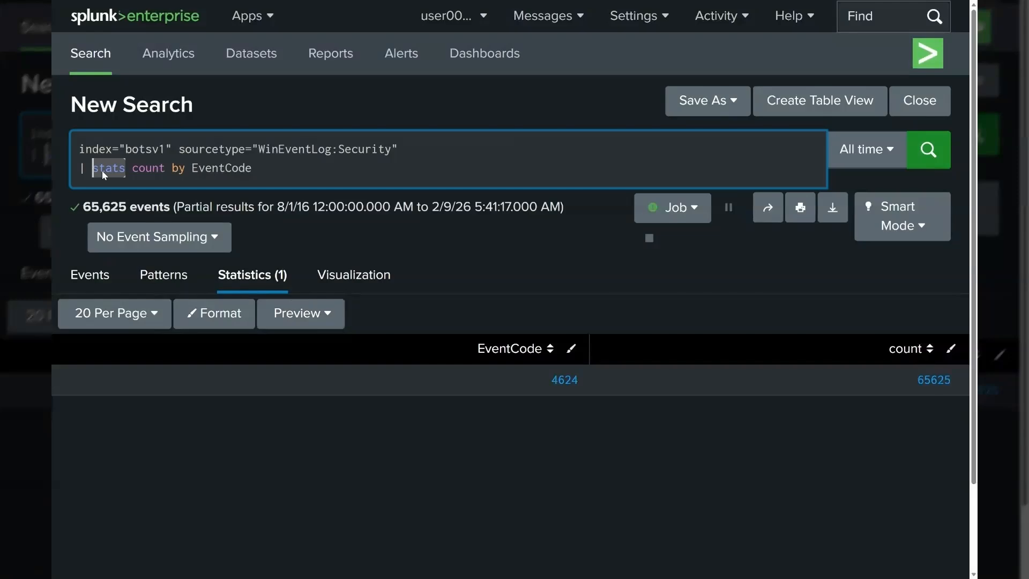
pyautogui.write('sort ')
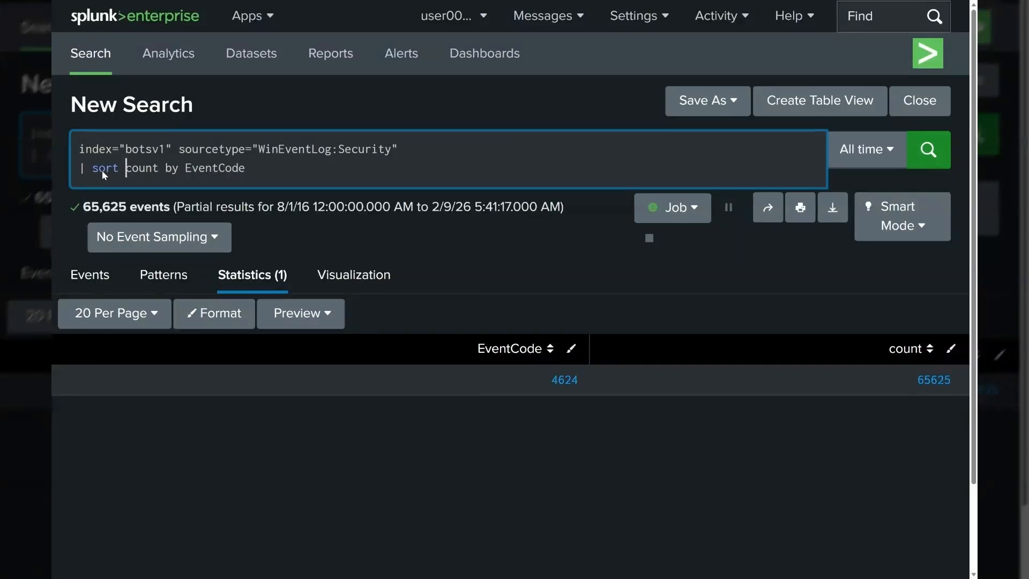
pyautogui.write('-')
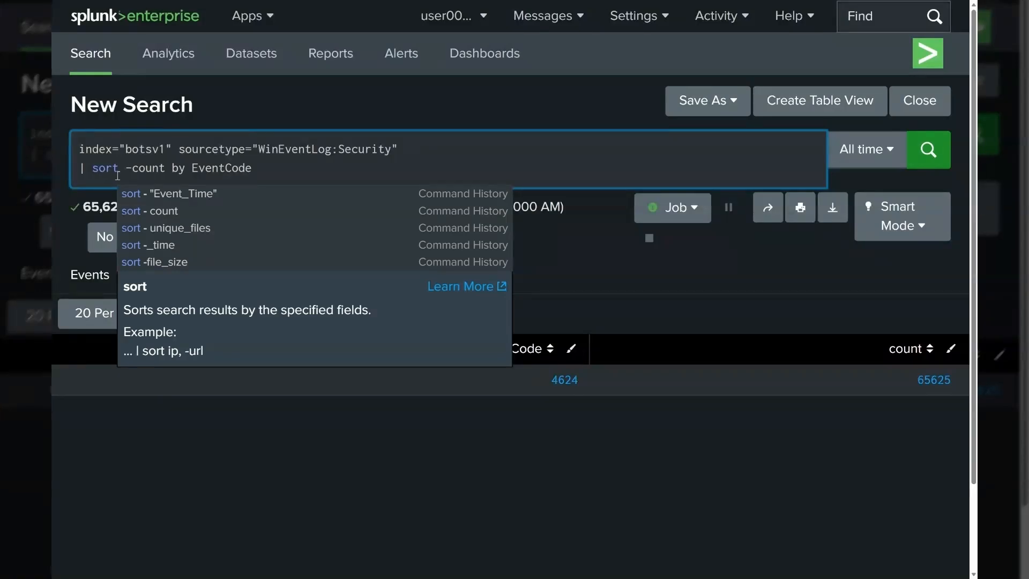
pyautogui.moveTo(171, 168); pyautogui.dragTo(191, 168)
pyautogui.press('BackSpace')
pyautogui.press('Return')
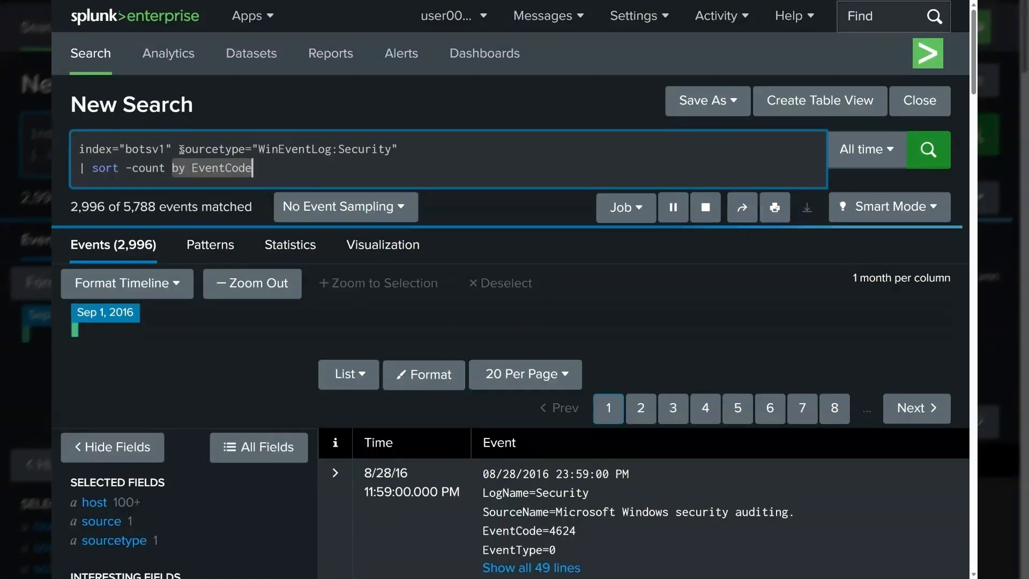
# Step: Replace the second line with | table _time AccountName EventCode Computer and run the search
pyautogui.moveTo(178, 149); pyautogui.dragTo(405, 155)
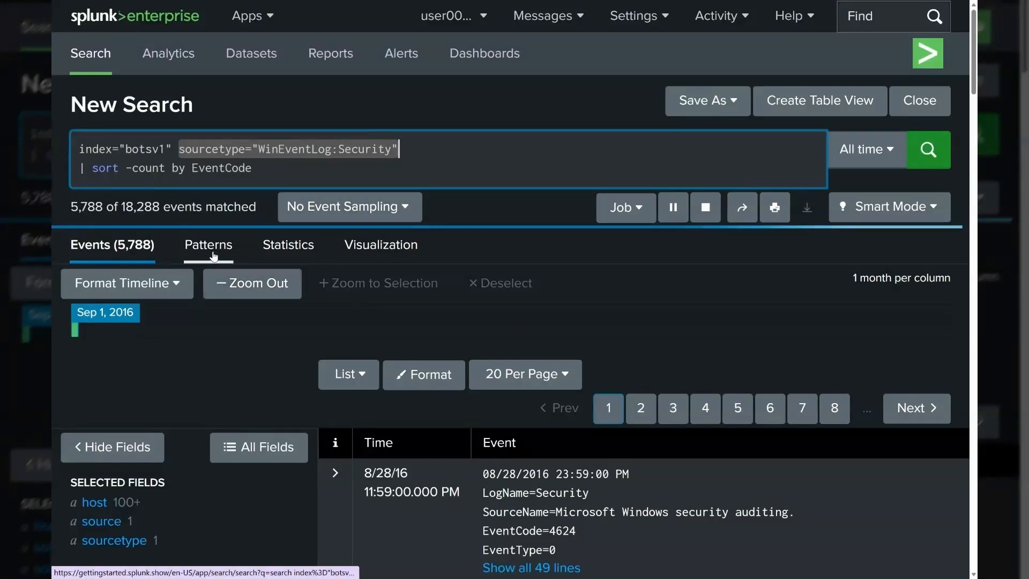
pyautogui.moveTo(92, 171); pyautogui.dragTo(298, 175)
pyautogui.press('BackSpace')
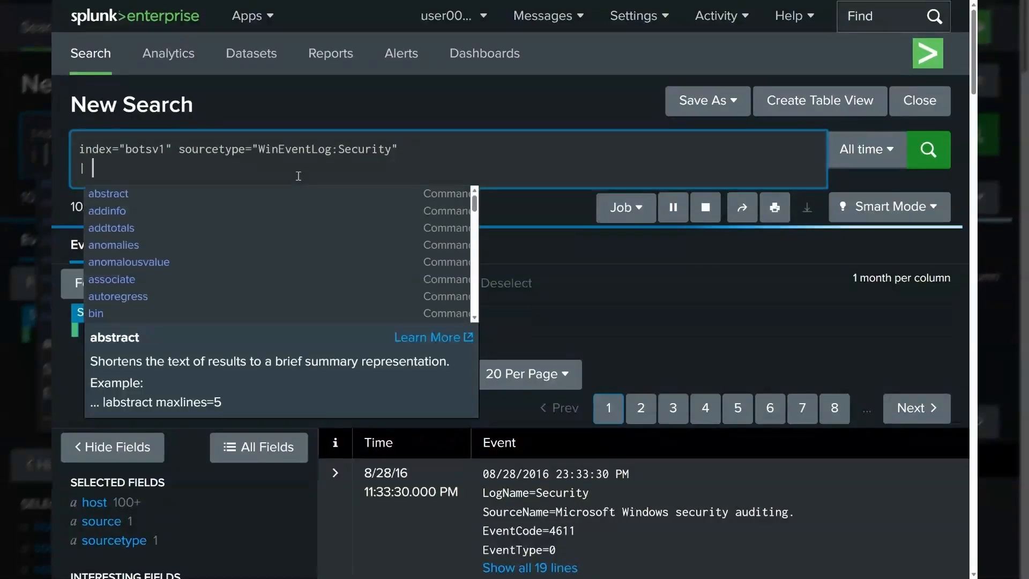
pyautogui.write('tabl')
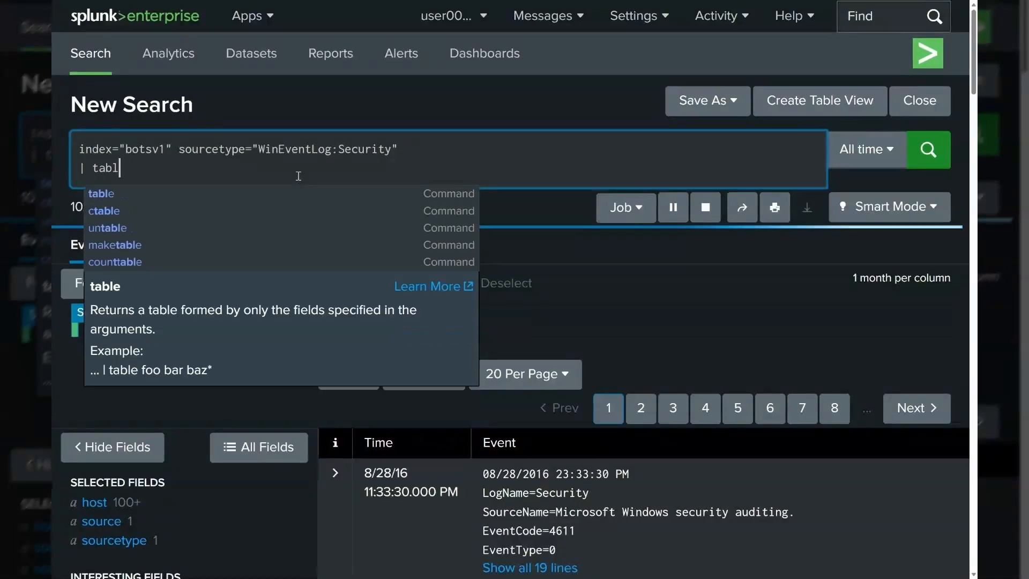
pyautogui.write('e')
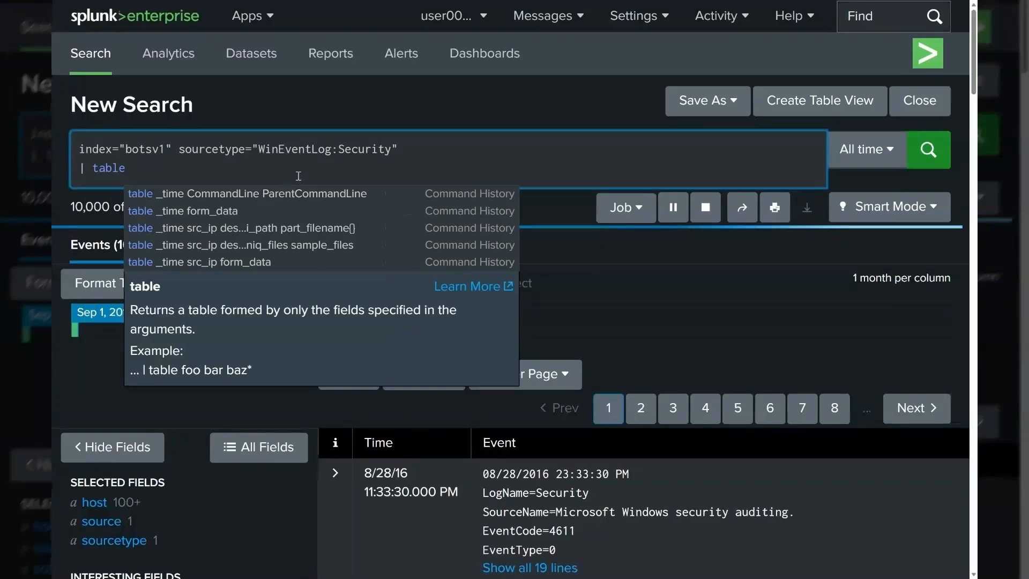
pyautogui.write(' _time ')
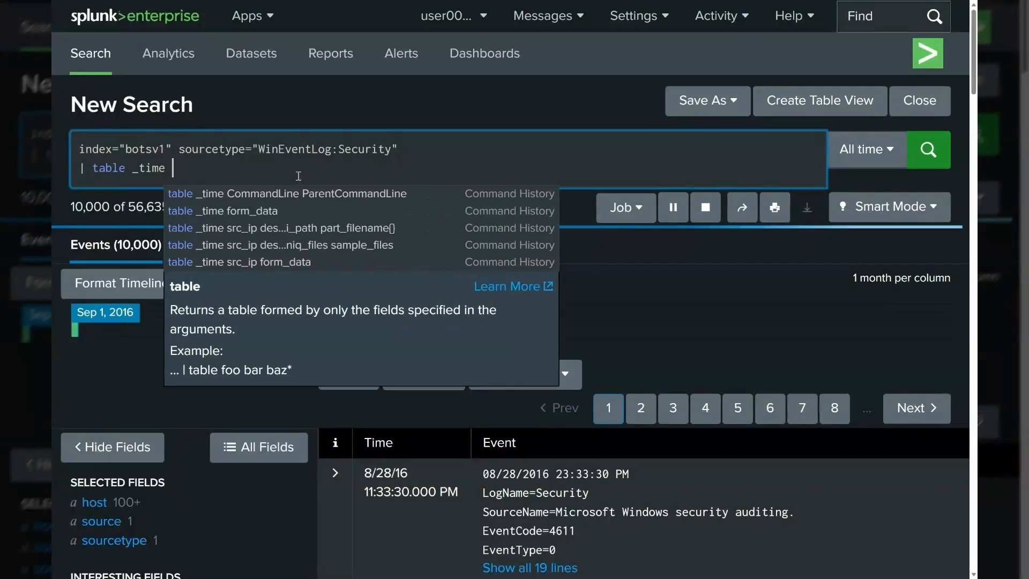
pyautogui.write('Accoun')
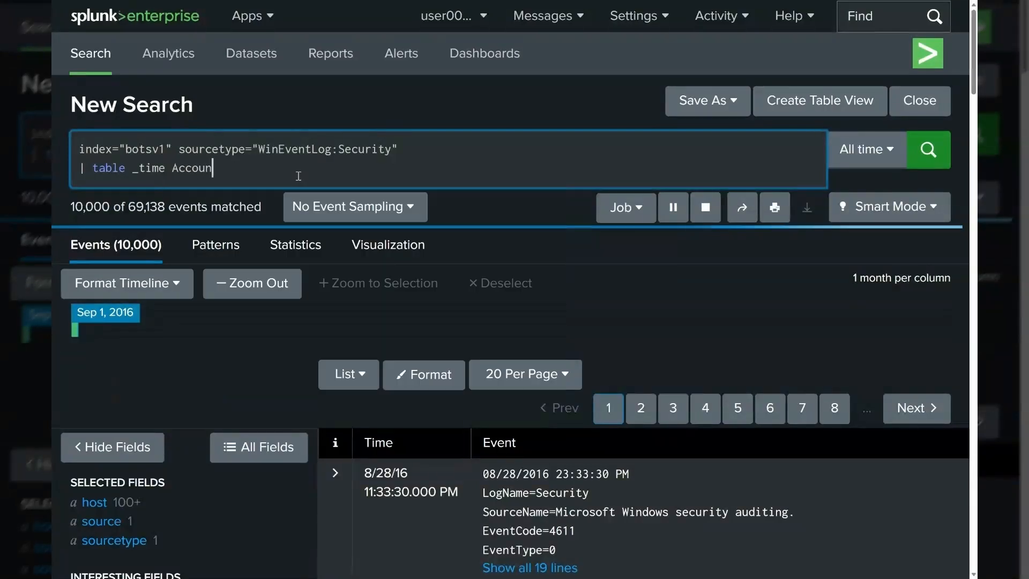
pyautogui.write('tName EventCode')
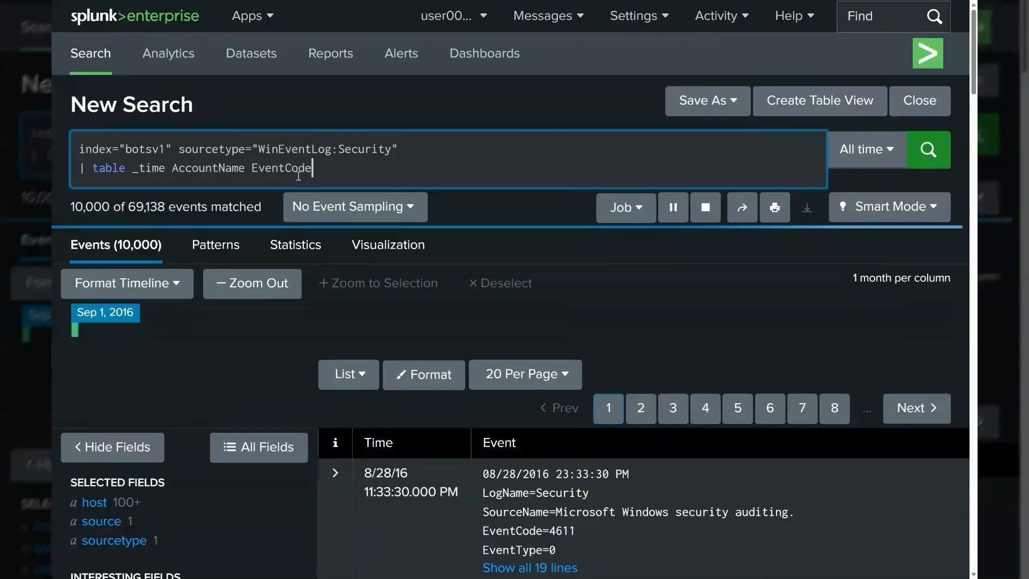
pyautogui.write(' Computer')
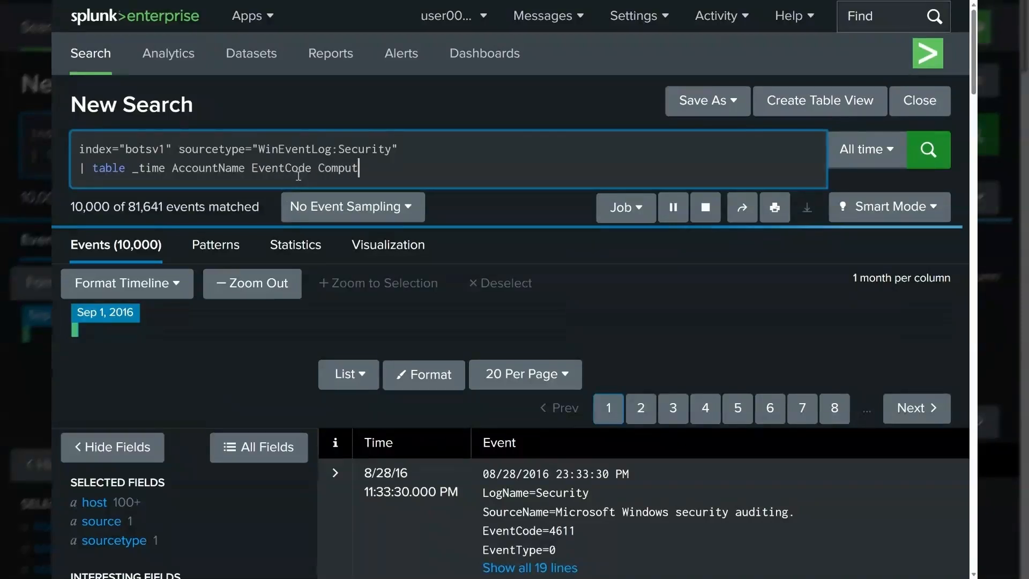
pyautogui.press('Return')
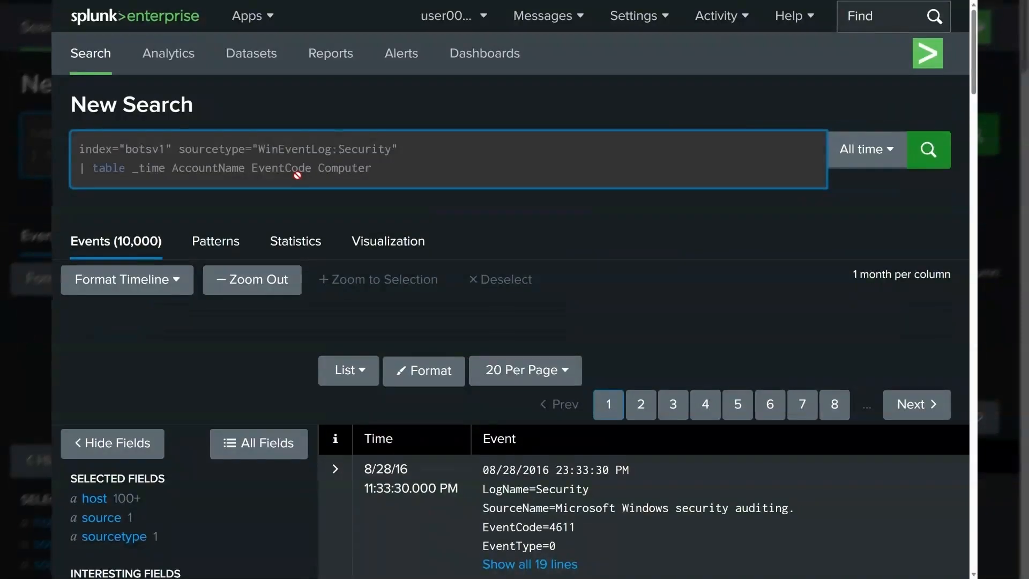
# Step: Remove AccountName from the table field list and rerun the search
pyautogui.doubleClick(202, 167)
pyautogui.press('BackSpace')
pyautogui.press('BackSpace')
pyautogui.press('Return')
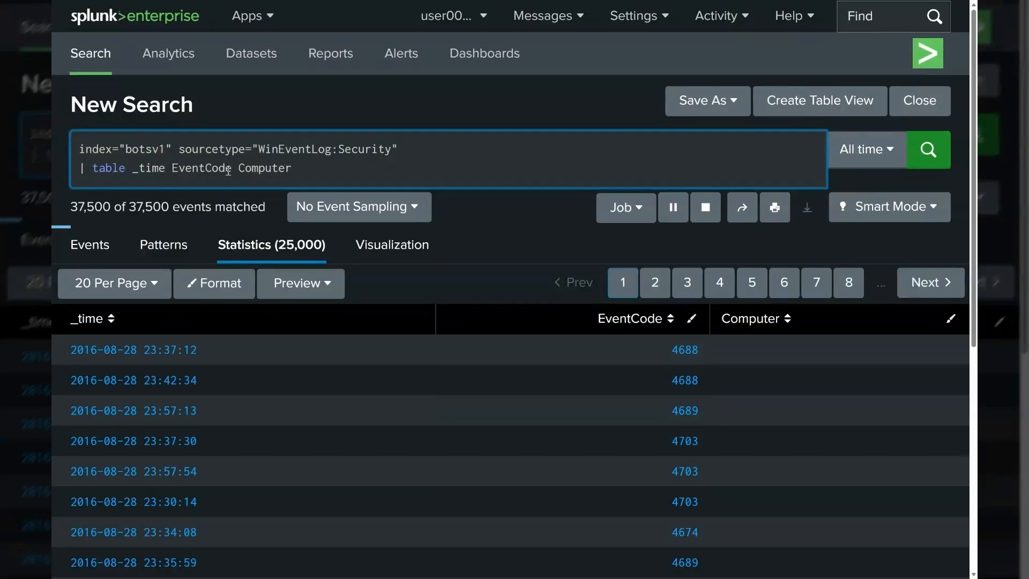
# Step: Remove Computer from the table field list, leaving _time and EventCode
pyautogui.click(390, 171)
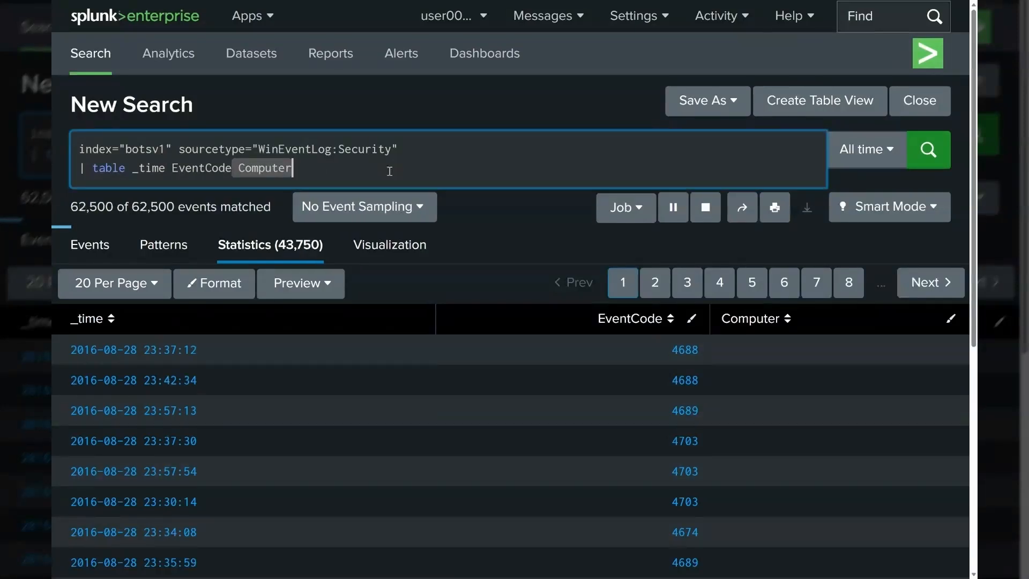
pyautogui.press('BackSpace')
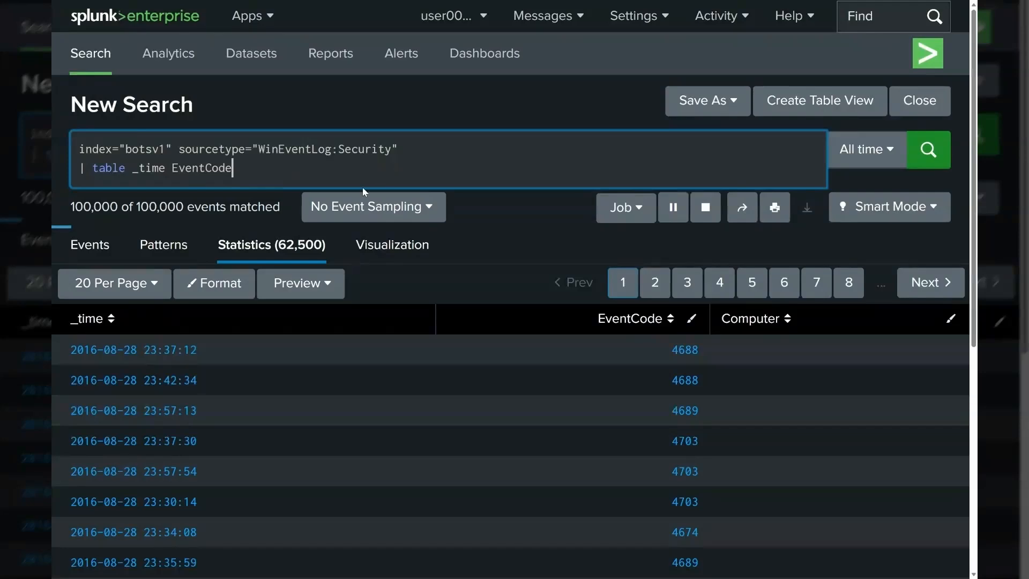
pyautogui.moveTo(94, 168); pyautogui.dragTo(126, 167)
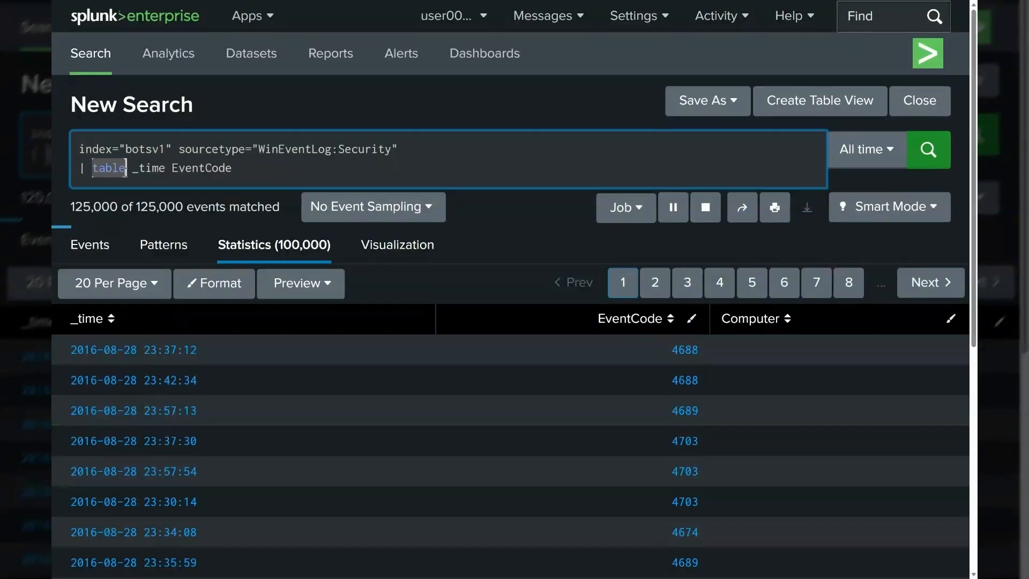
# Step: Add a third line | rename EventCode as "This is ID for Windows Events" and run the search
pyautogui.click(273, 170)
pyautogui.hotkey('shift', 'Return')
pyautogui.write('|')
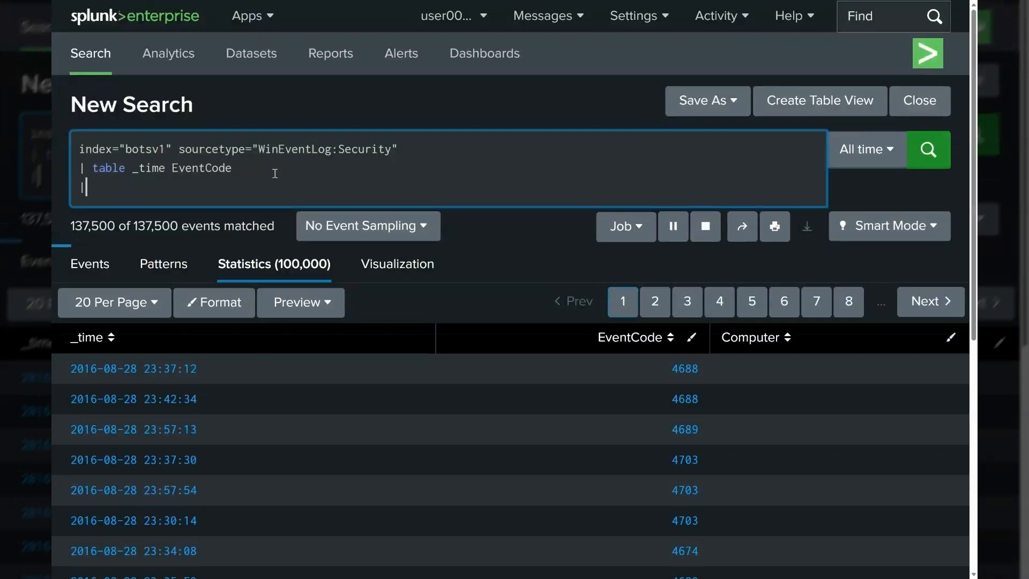
pyautogui.write(' rename')
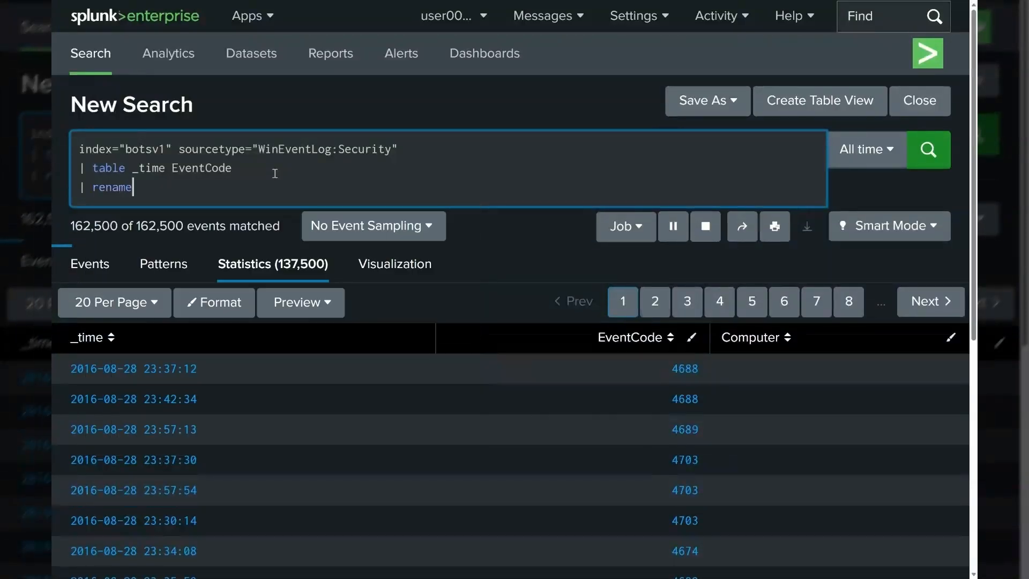
pyautogui.click(193, 168)
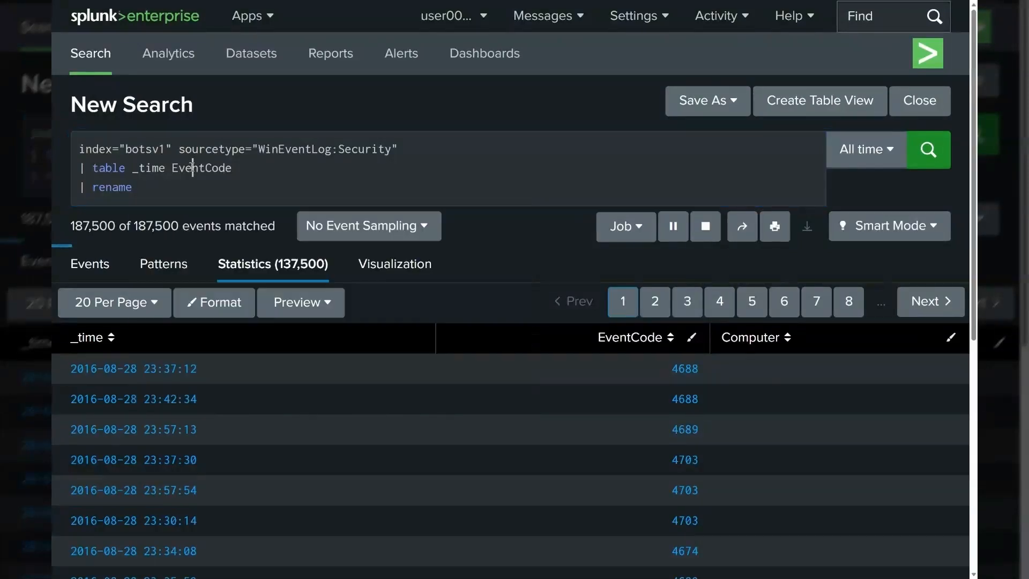
pyautogui.doubleClick(193, 168)
pyautogui.hotkey('ctrl', 'c')
pyautogui.click(166, 190)
pyautogui.hotkey('ctrl', 'v')
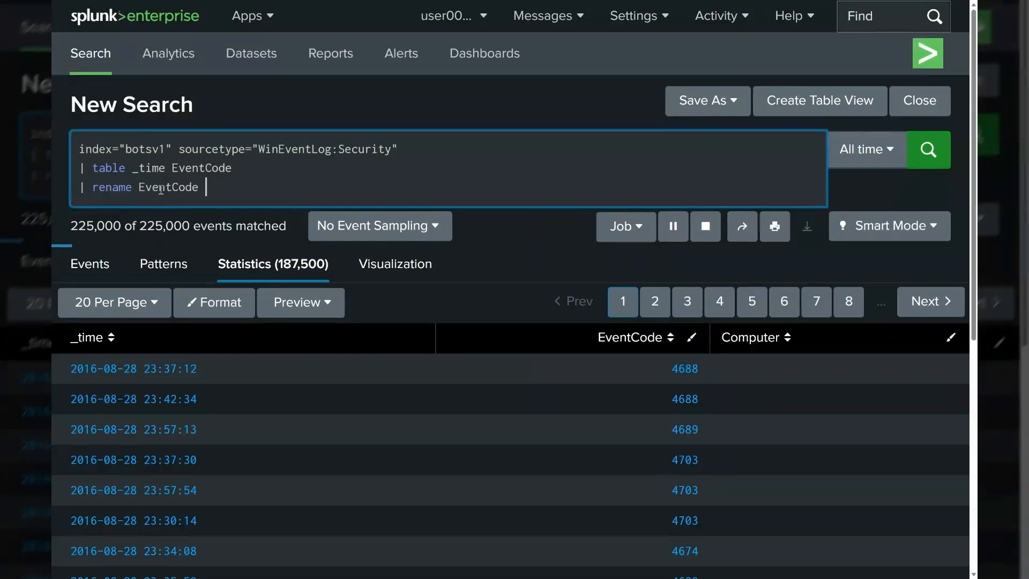
pyautogui.write('as "This is ')
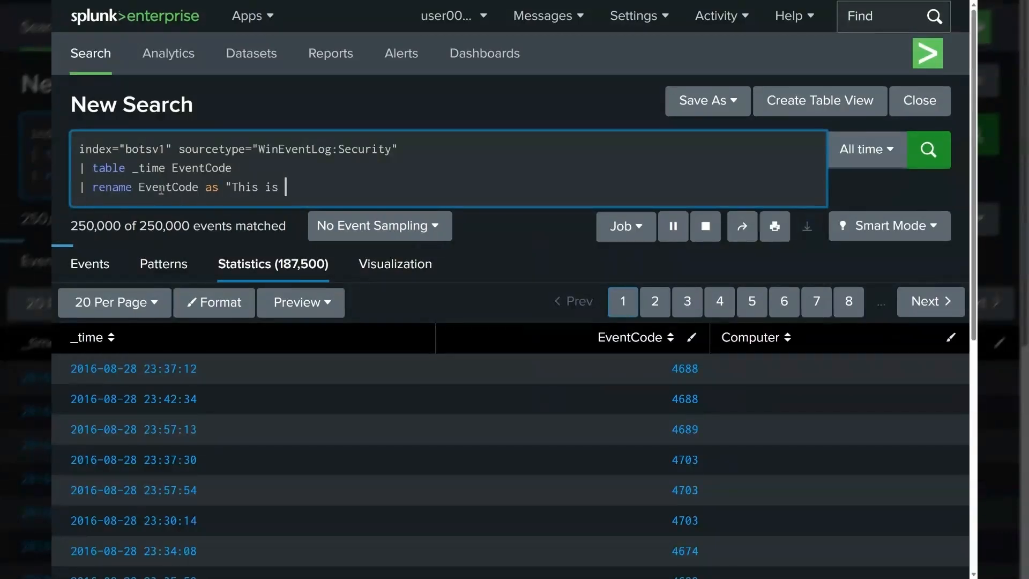
pyautogui.write('ID for ')
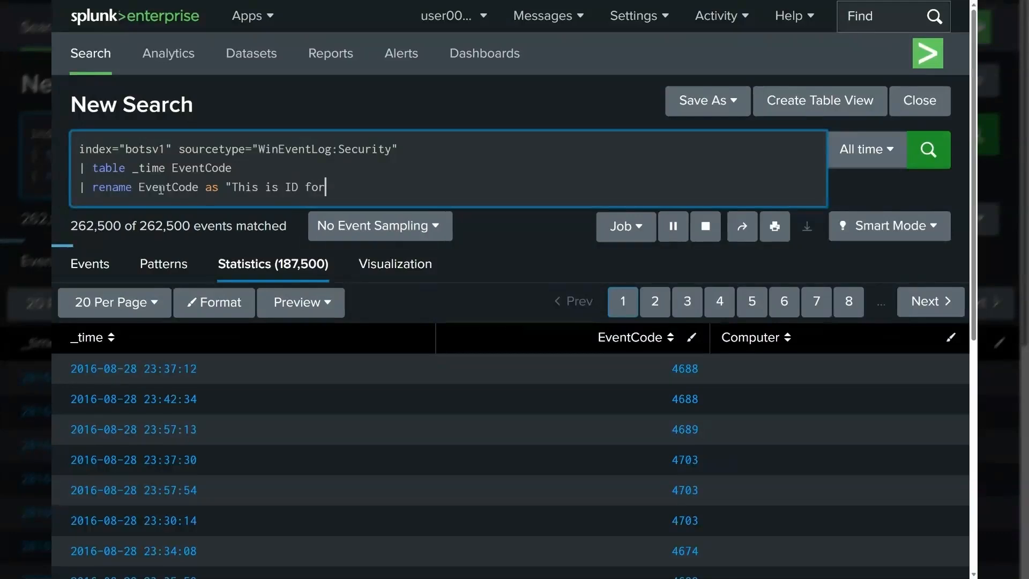
pyautogui.write('Windows Even')
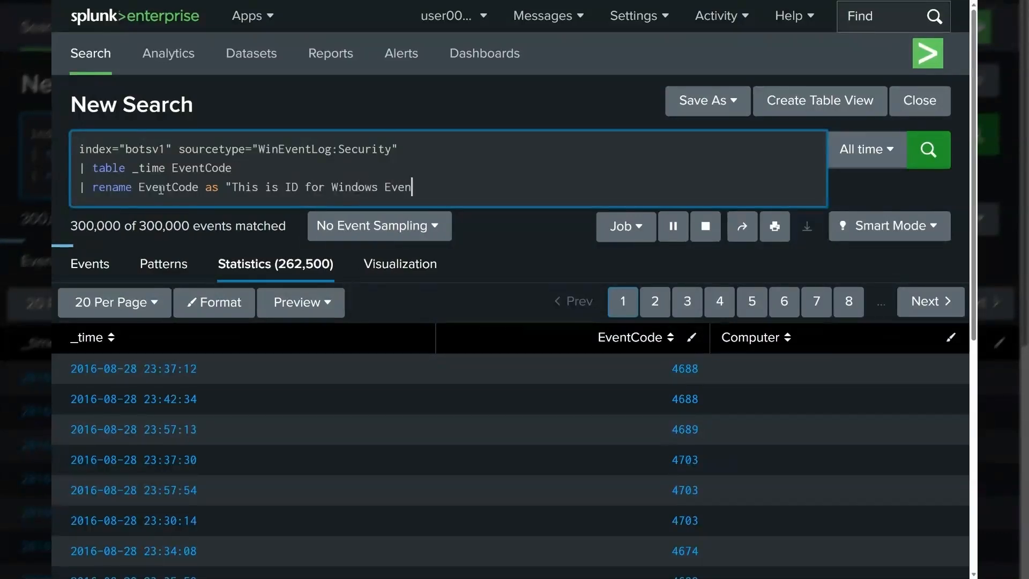
pyautogui.write('ts"')
pyautogui.press('Return')
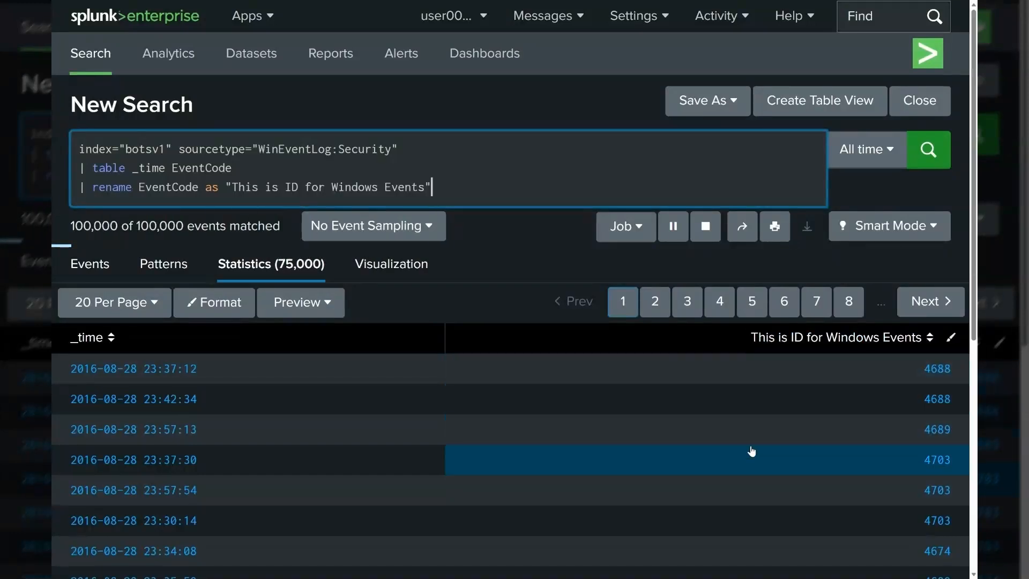
pyautogui.click(707, 232)
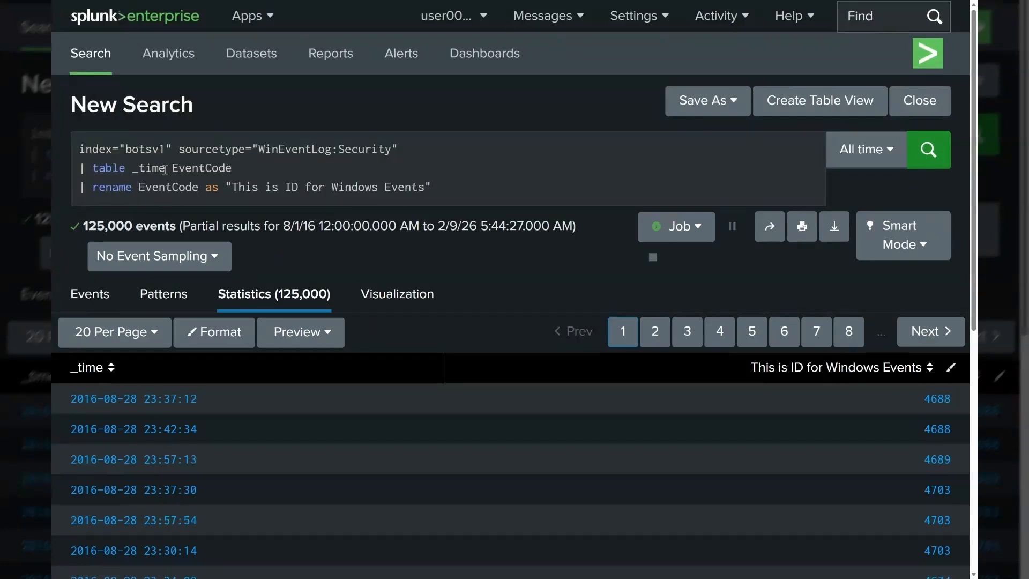
# Step: Replace the table command on the second line with stats dc(EventCode) as Unique_EventCode
pyautogui.moveTo(165, 170); pyautogui.dragTo(92, 169)
pyautogui.write('s')
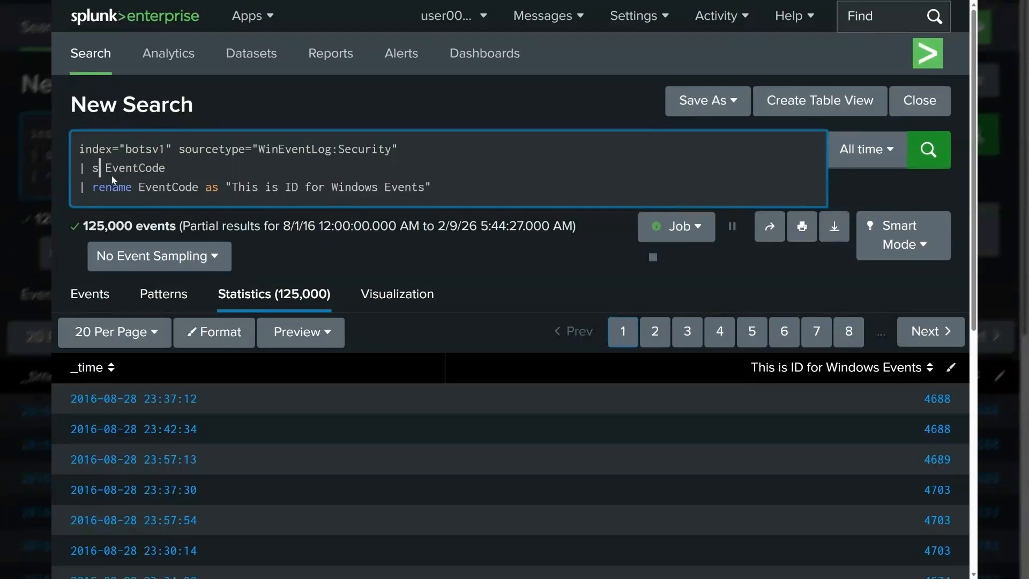
pyautogui.write('tats ')
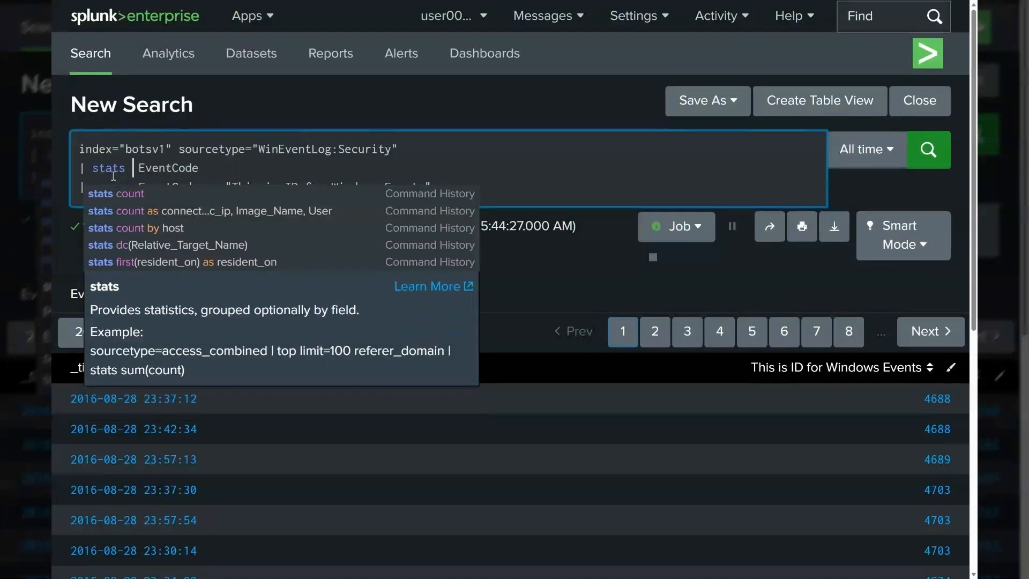
pyautogui.write('dc(Event')
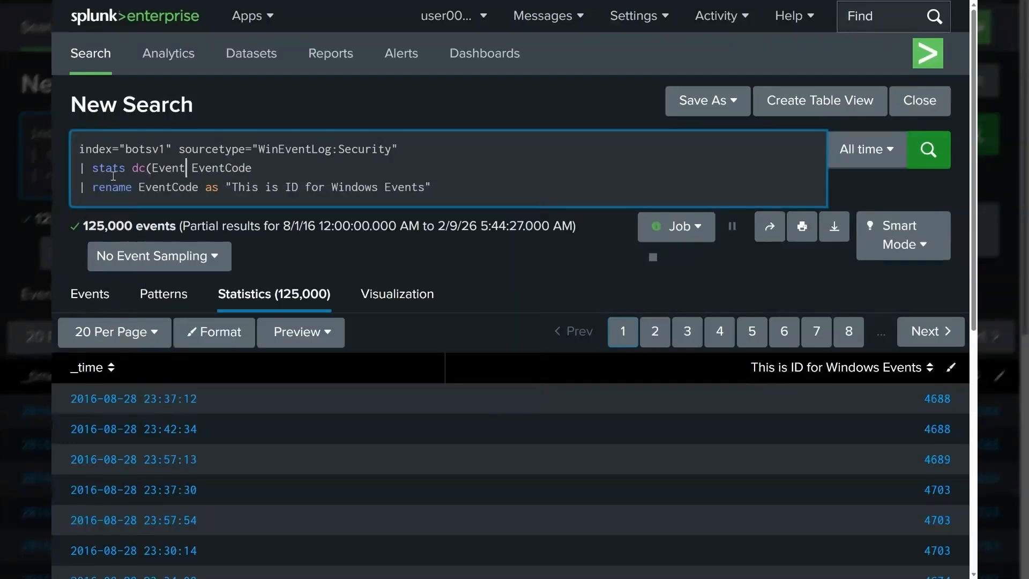
pyautogui.press('Delete')
pyautogui.press('Delete')
pyautogui.press('Delete')
pyautogui.press('Delete')
pyautogui.press('Delete')
pyautogui.press('Delete')
pyautogui.click(212, 168)
pyautogui.write(') as')
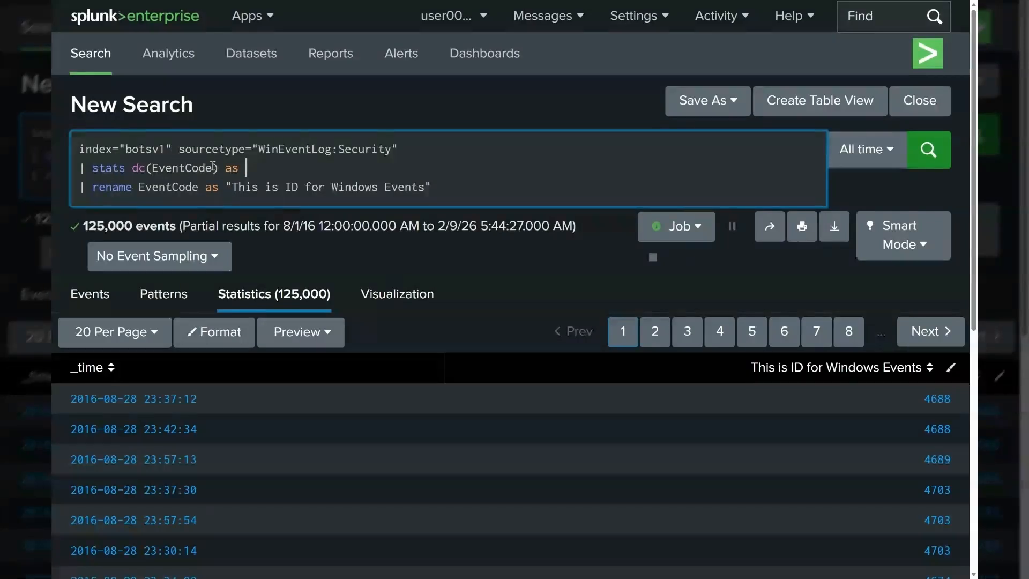
pyautogui.doubleClick(195, 167)
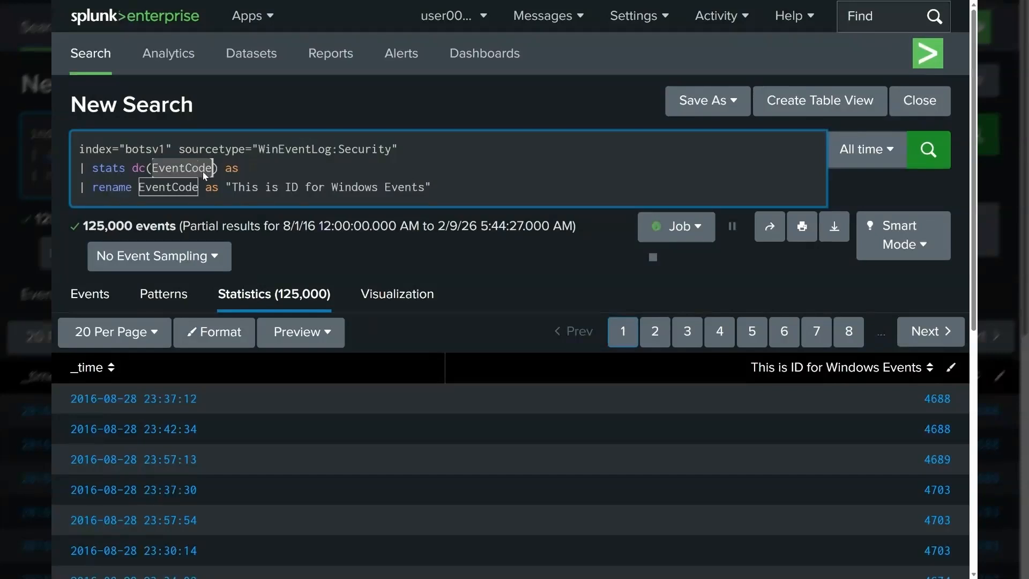
pyautogui.click(311, 169)
pyautogui.write('EventCode')
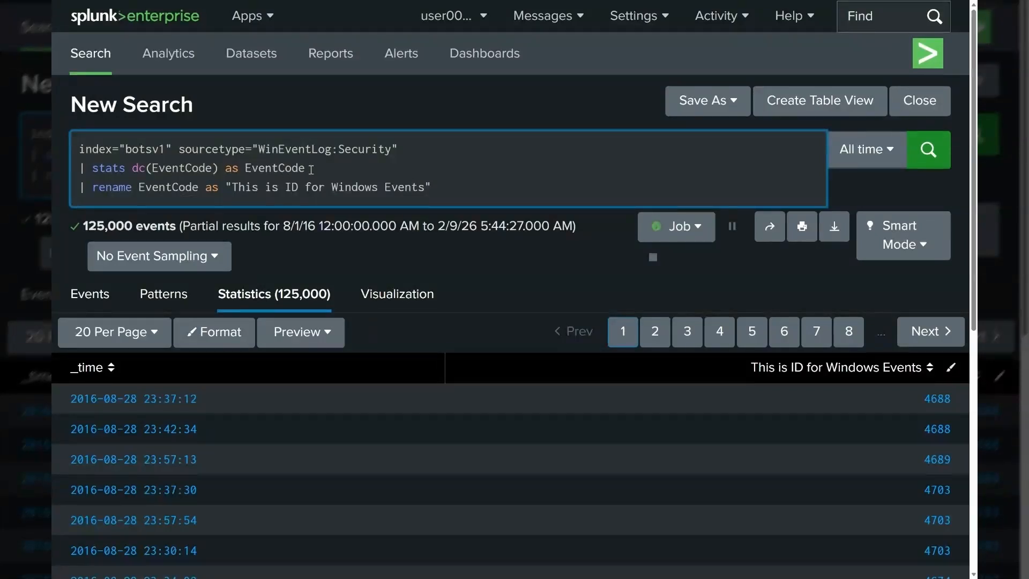
pyautogui.click(243, 182)
pyautogui.write('Uni')
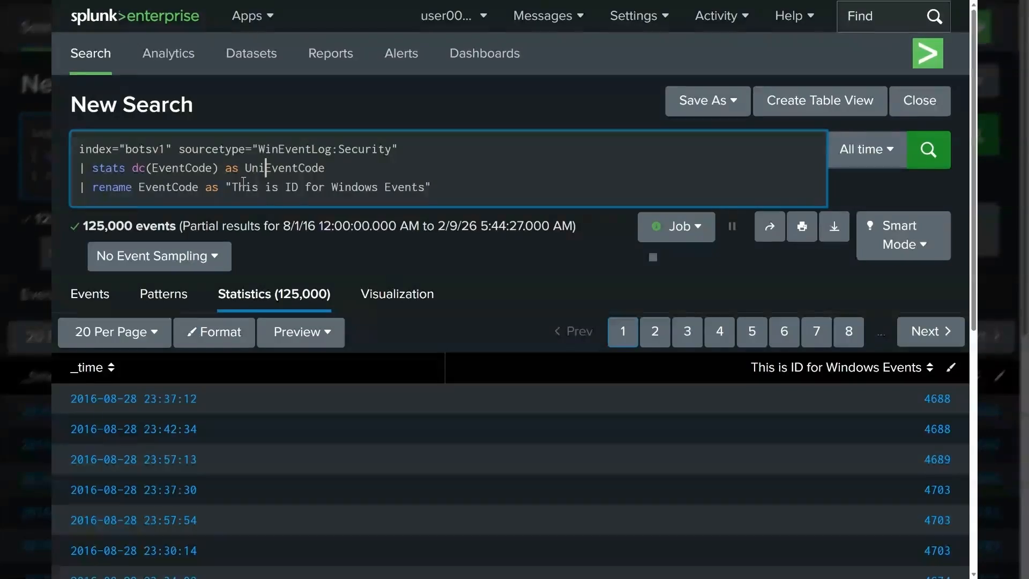
pyautogui.write('qu')
pyautogui.write('_')
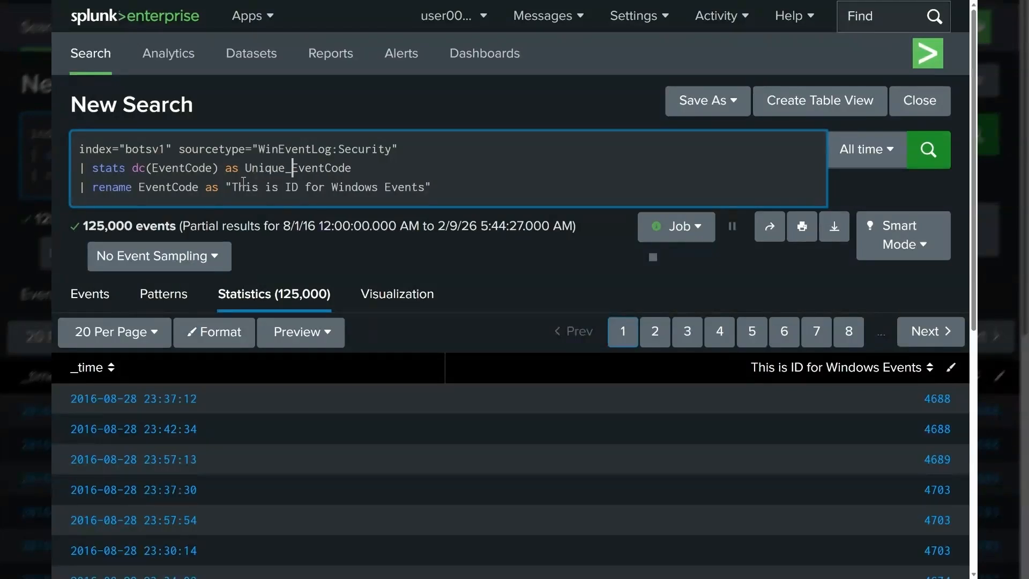
# Step: Delete the rename line from the query and run the search
pyautogui.moveTo(432, 188); pyautogui.dragTo(57, 179)
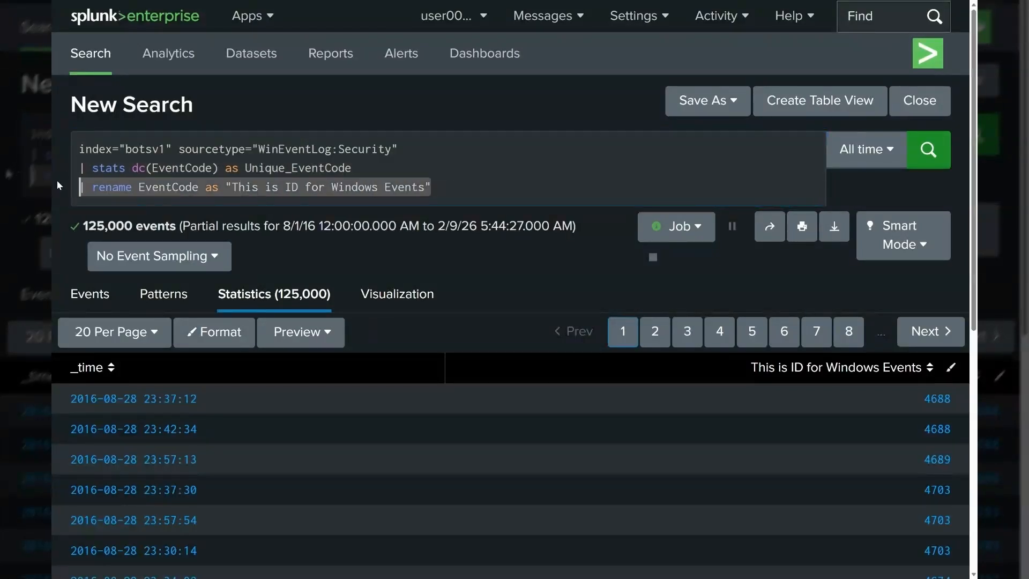
pyautogui.press('BackSpace')
pyautogui.press('BackSpace')
pyautogui.press('Return')
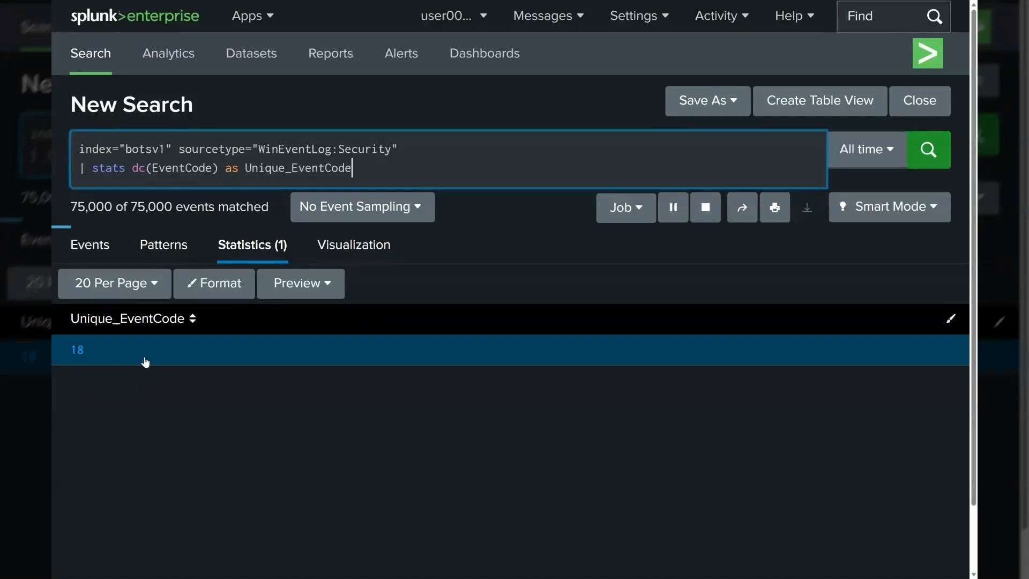
pyautogui.click(705, 207)
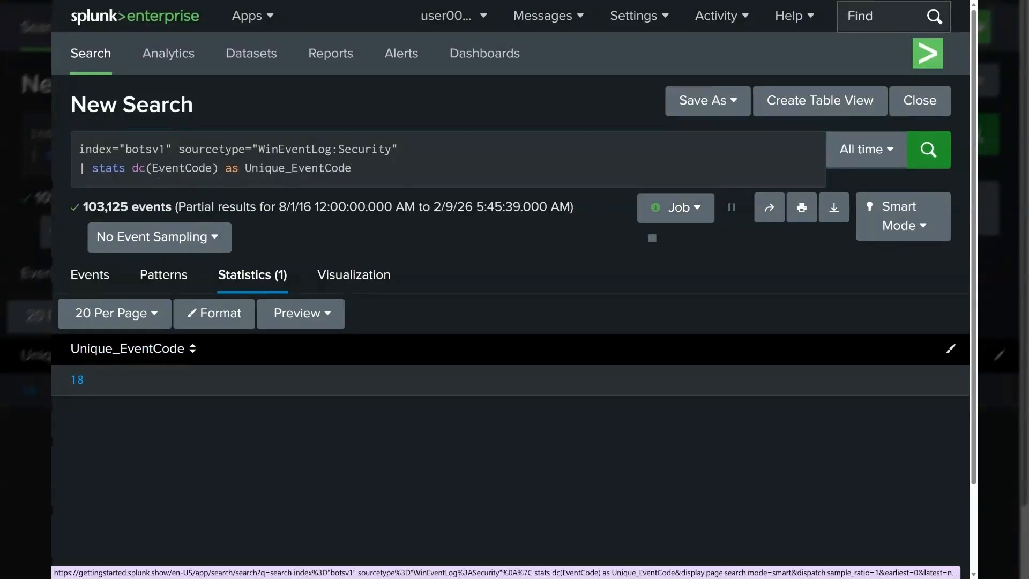
pyautogui.doubleClick(135, 170)
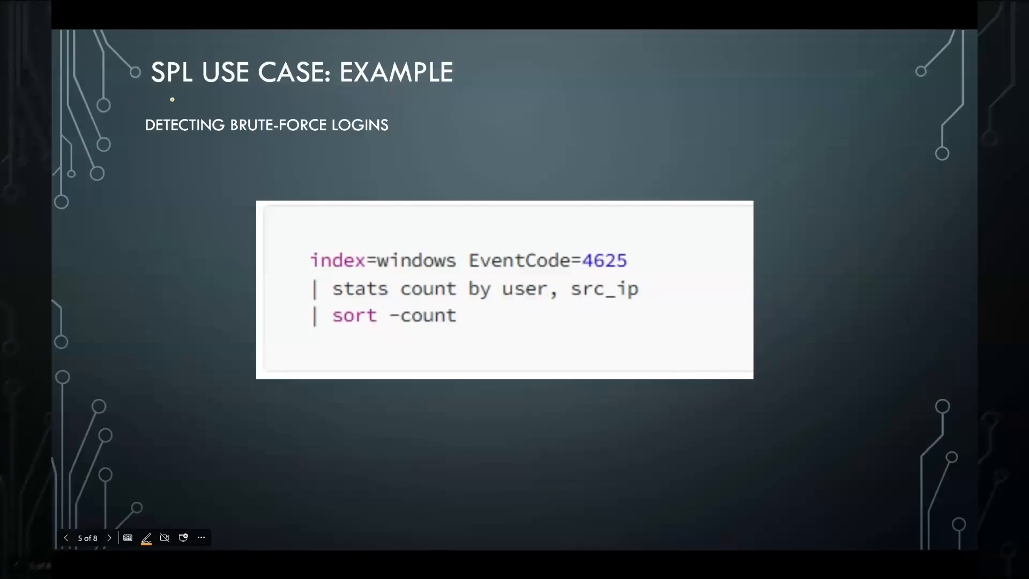
pyautogui.moveTo(173, 99); pyautogui.dragTo(319, 101)
pyautogui.moveTo(148, 148); pyautogui.dragTo(384, 149)
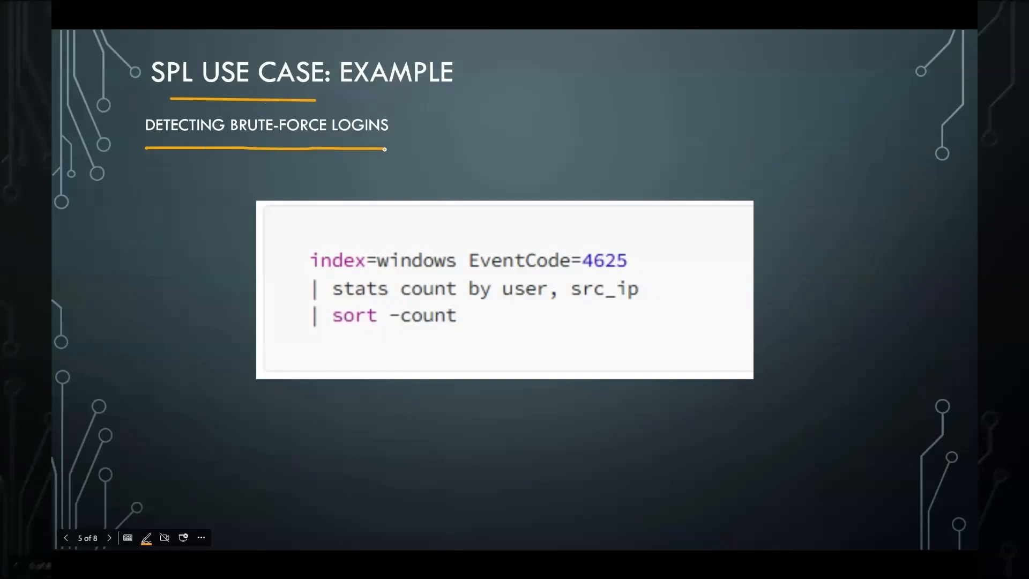